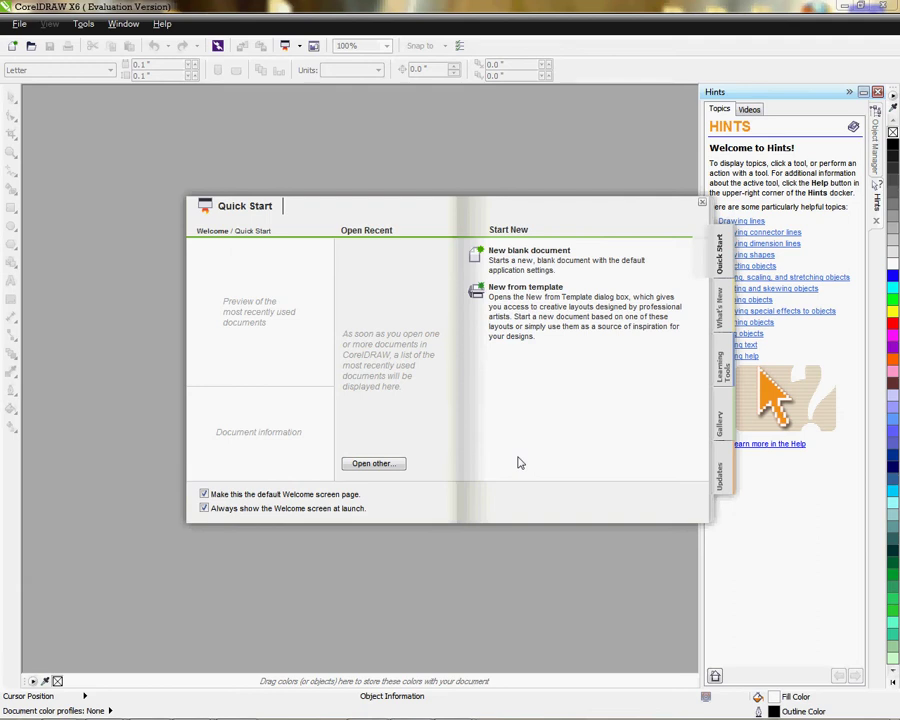
Name the new Letter document 'demo' with Perceptual rendering intent and Enhanced preview.
{"action": "left_click", "coordinate": [566, 255]}
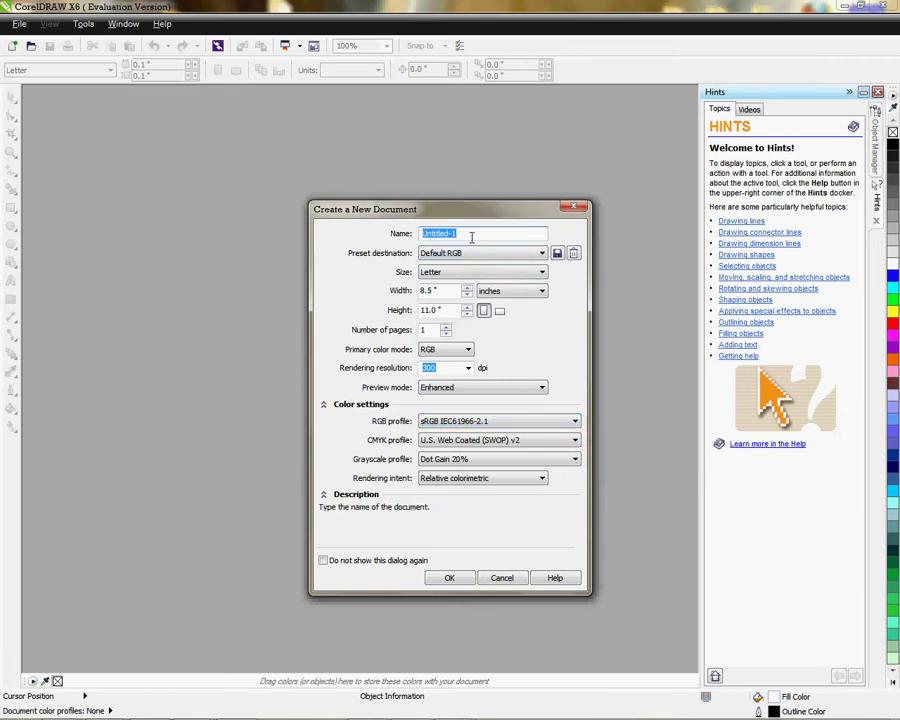
{"action": "type", "text": "demo"}
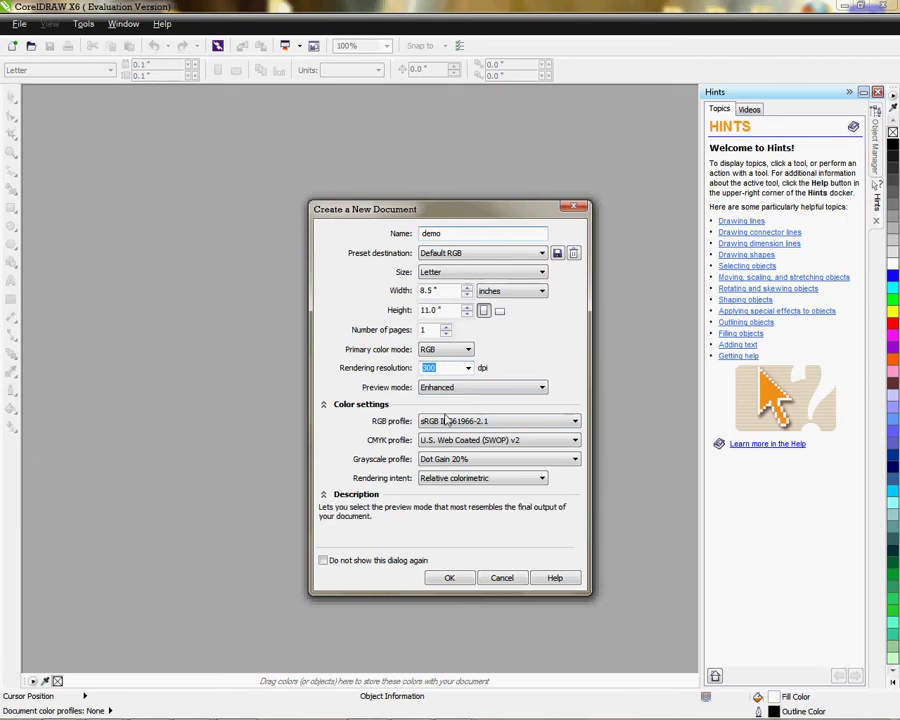
{"action": "left_click", "coordinate": [456, 478]}
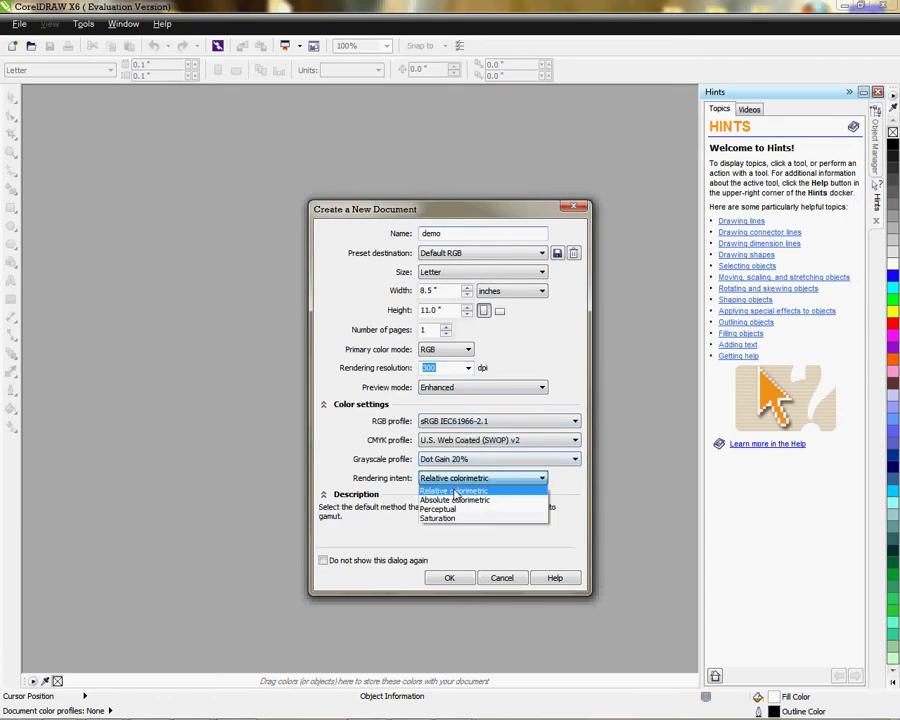
{"action": "left_click", "coordinate": [448, 510]}
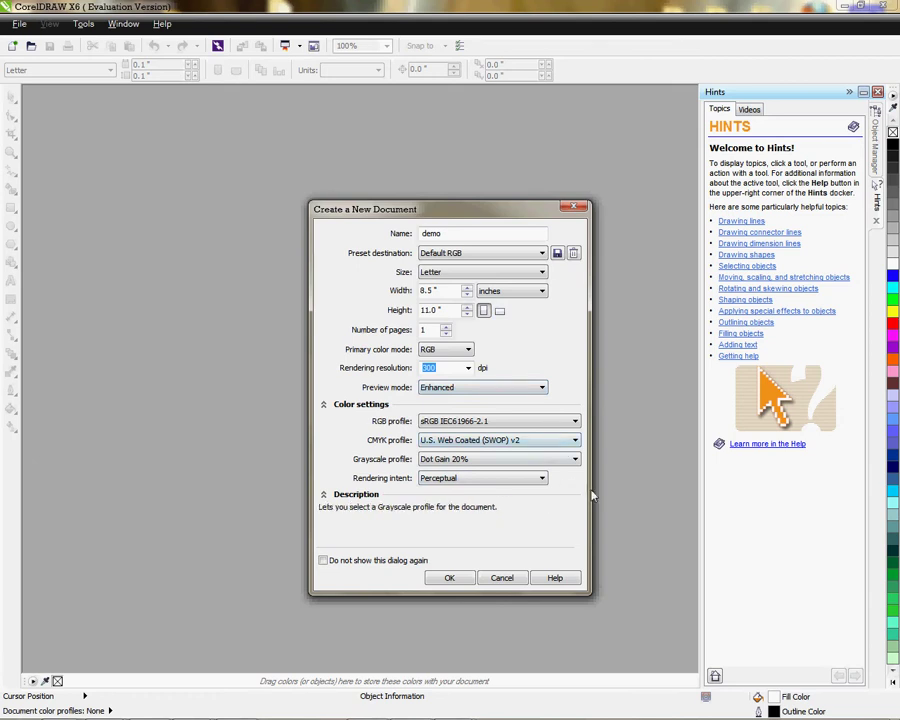
{"action": "left_click", "coordinate": [470, 389]}
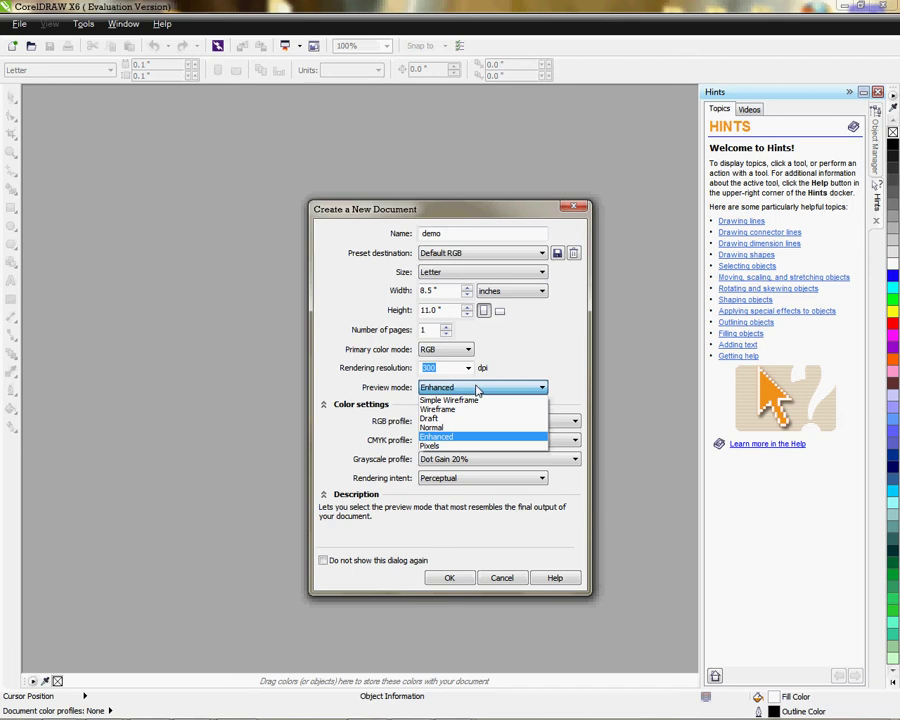
{"action": "left_click", "coordinate": [477, 390]}
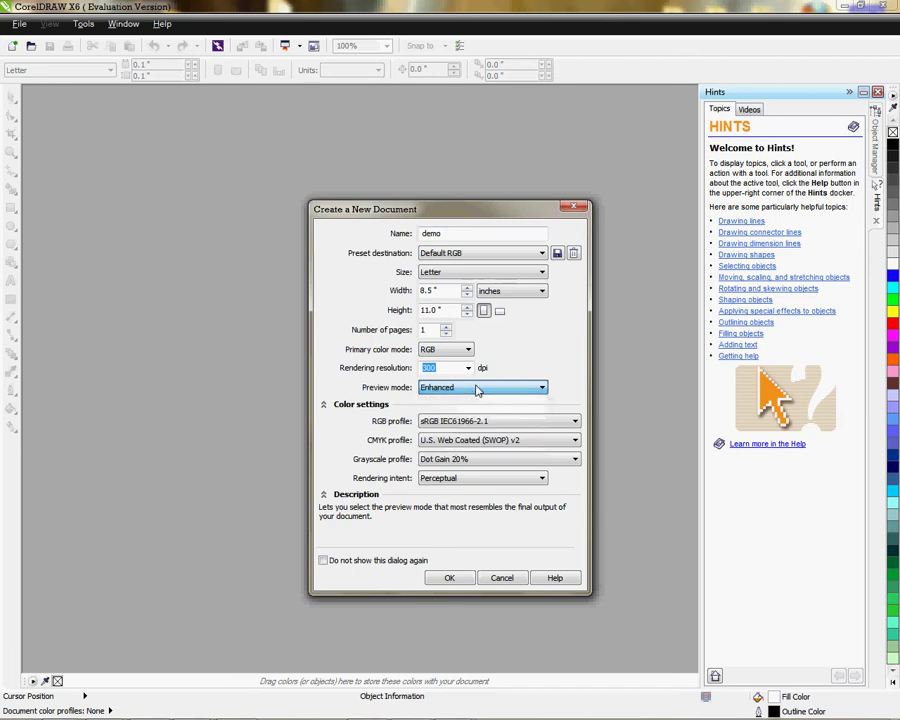
Create the blank one-page demo document with these settings.
{"action": "left_click", "coordinate": [451, 578]}
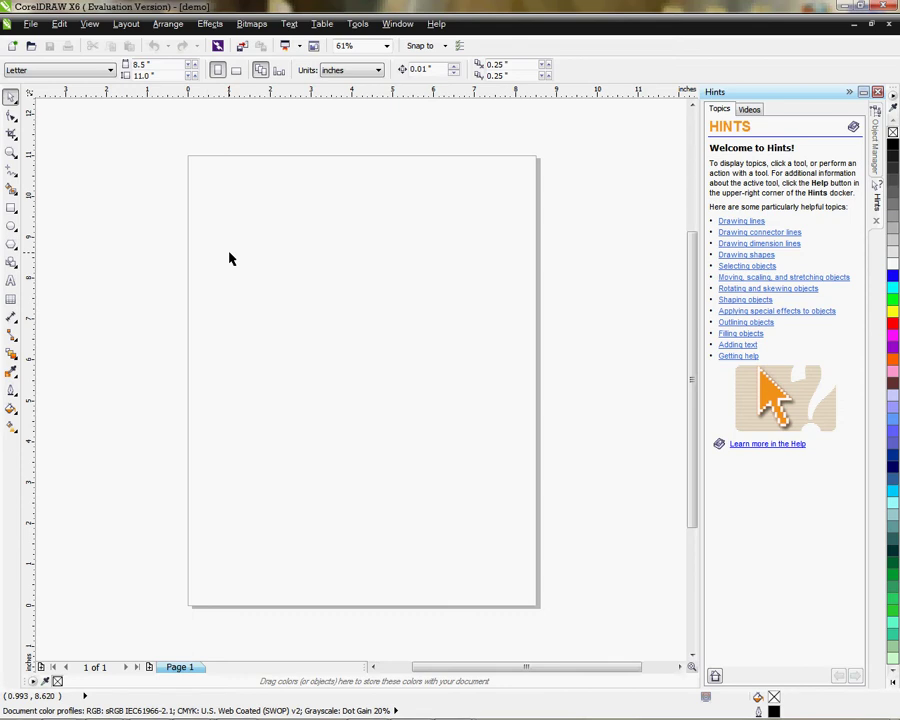
Run the Wizard.CreateCalendar macro from the CalendarWizard project.
{"action": "left_click", "coordinate": [362, 26]}
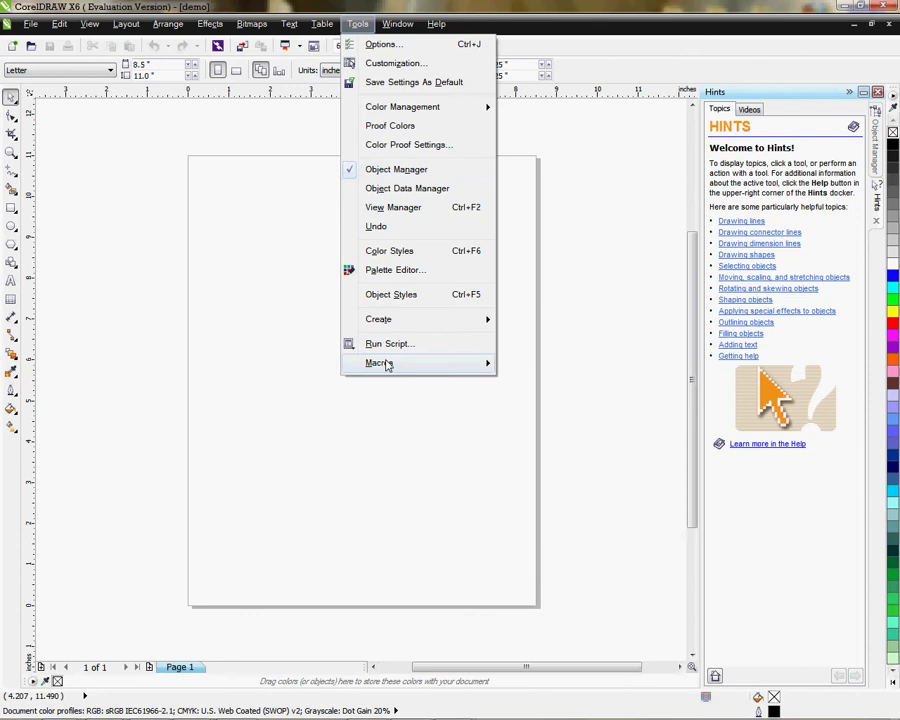
{"action": "mouse_move", "coordinate": [388, 364]}
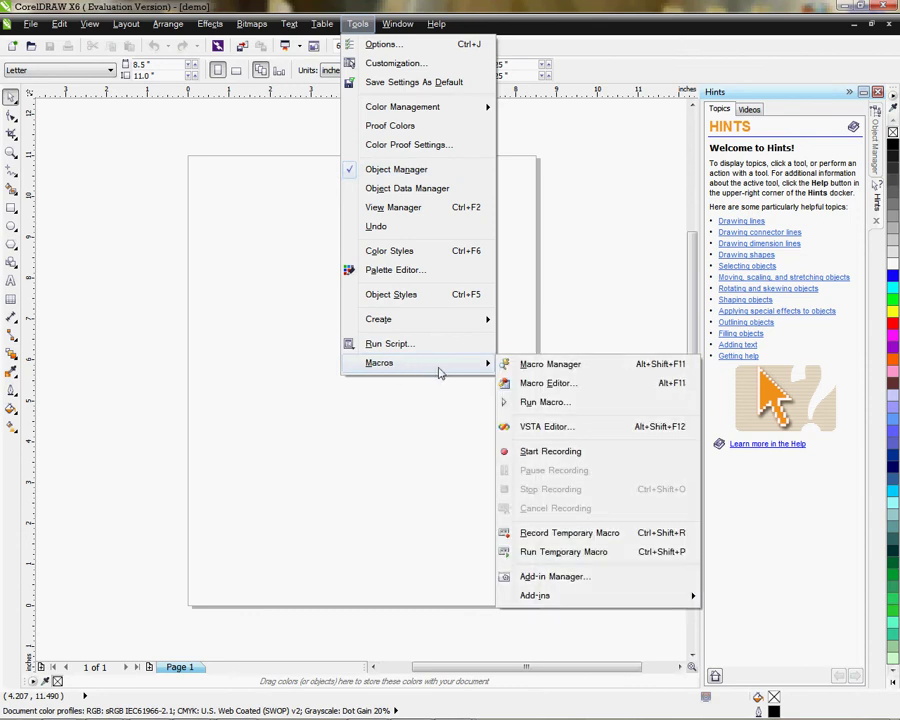
{"action": "left_click", "coordinate": [534, 403]}
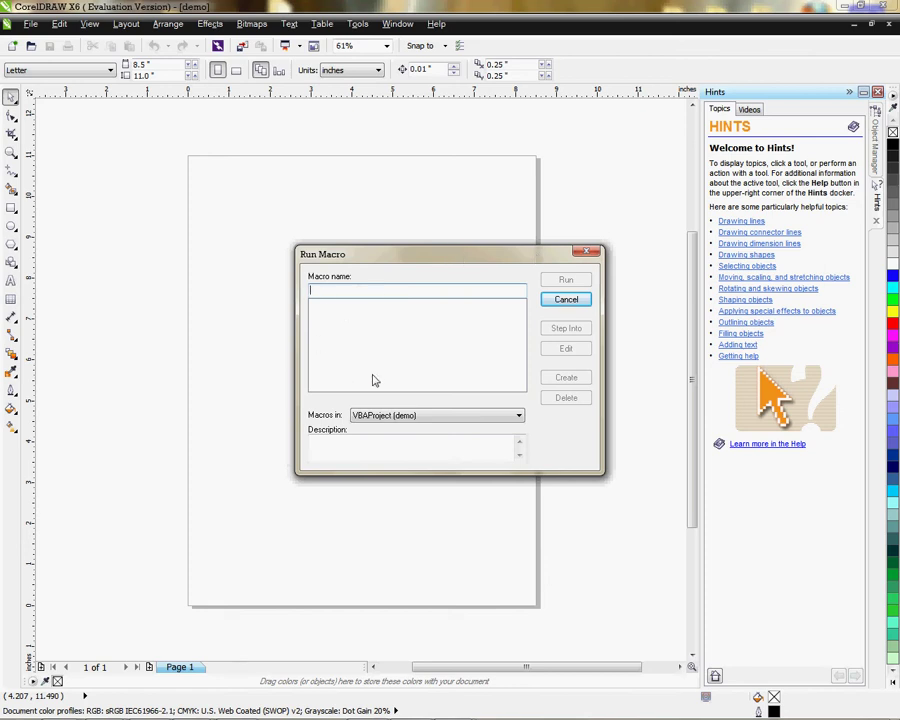
{"action": "left_click", "coordinate": [518, 416]}
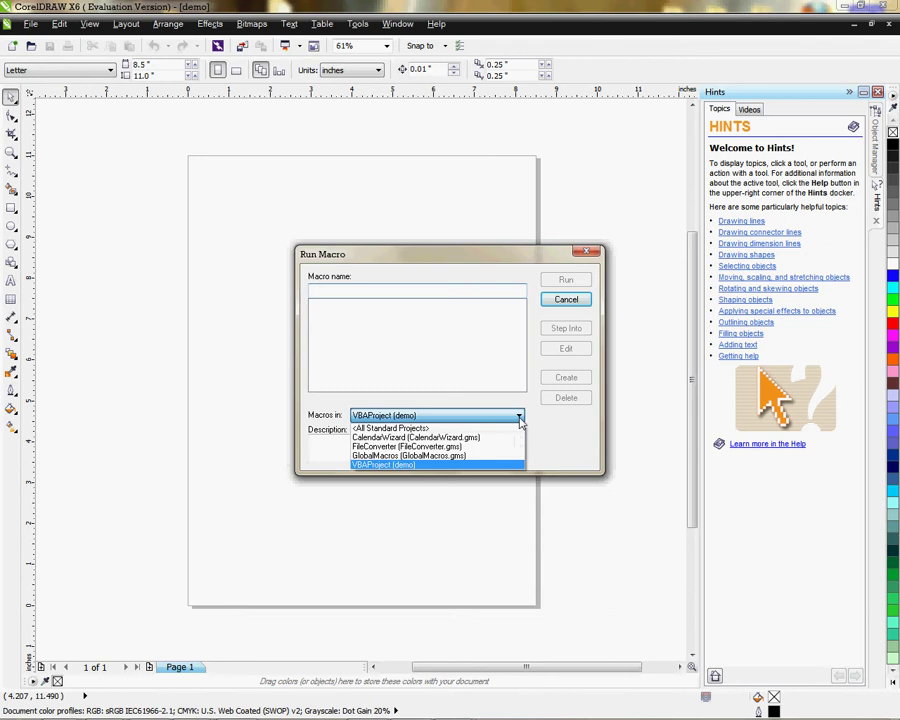
{"action": "left_click", "coordinate": [423, 438]}
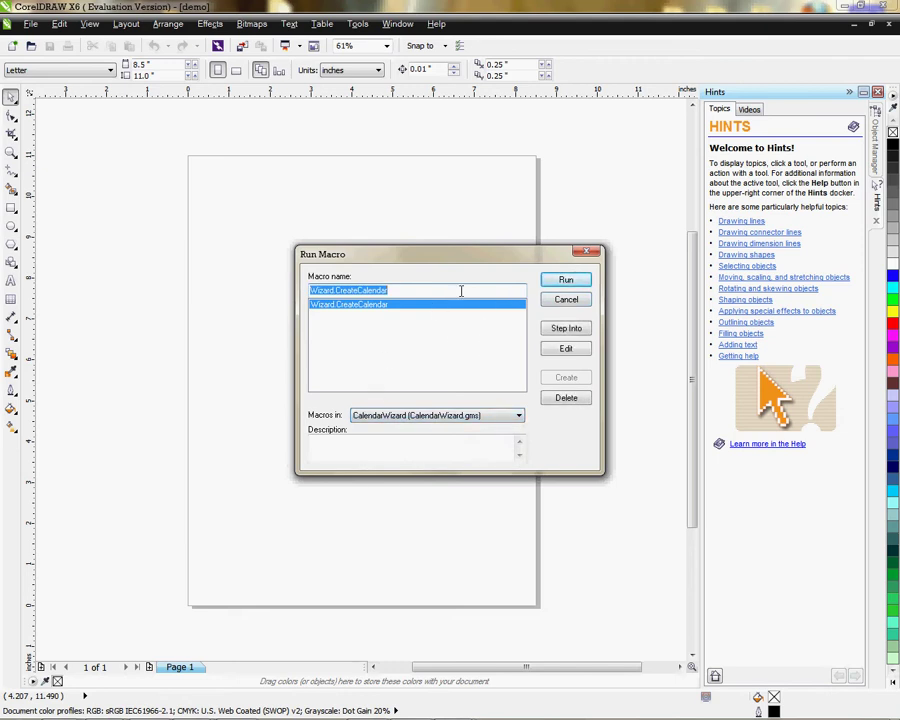
{"action": "left_click", "coordinate": [566, 283]}
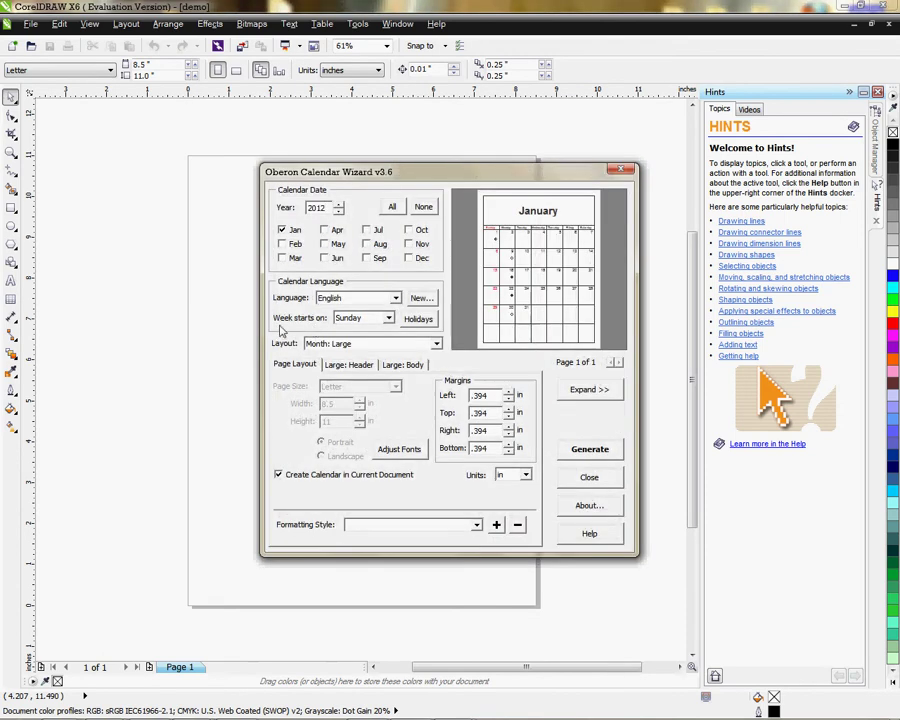
Move the calendar wizard left and expand it to the large January 2012 preview.
{"action": "left_click_drag", "start_coordinate": [500, 178], "coordinate": [422, 184]}
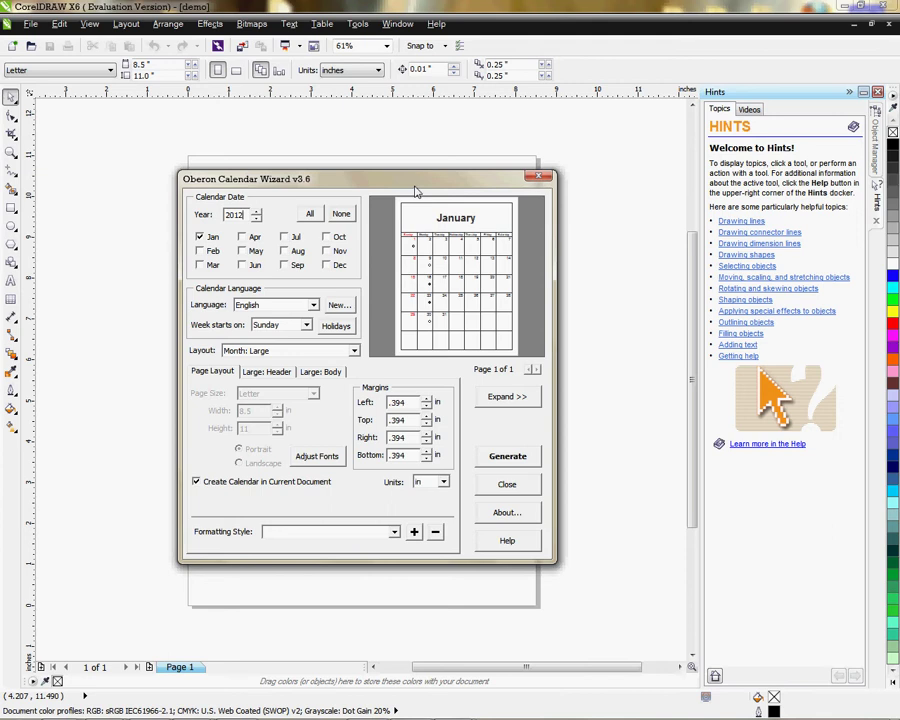
{"action": "left_click", "coordinate": [500, 400]}
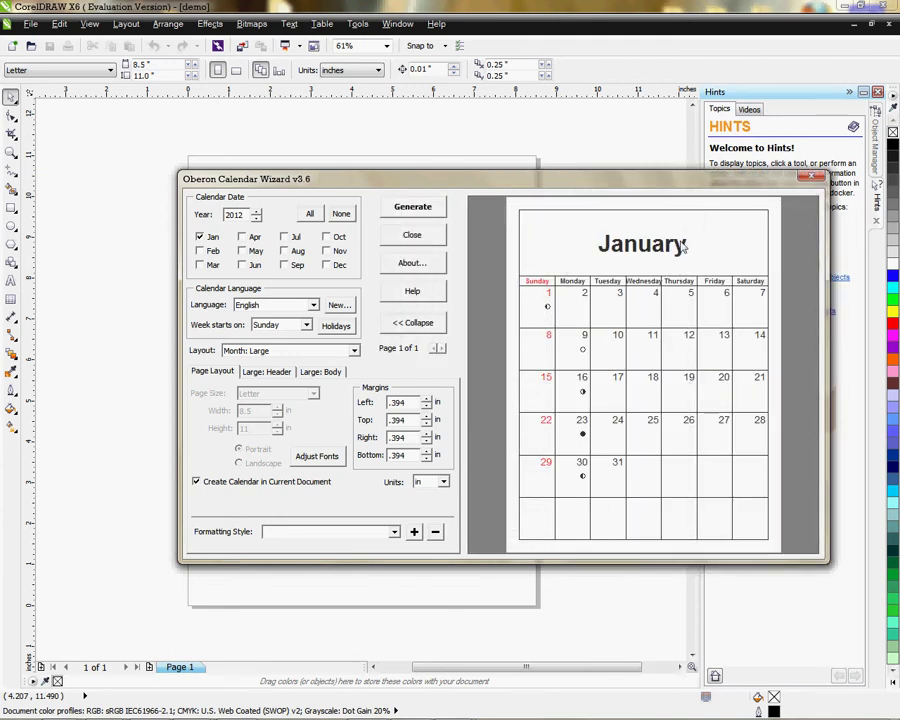
Set the calendar year to 2011.
{"action": "left_click", "coordinate": [256, 219]}
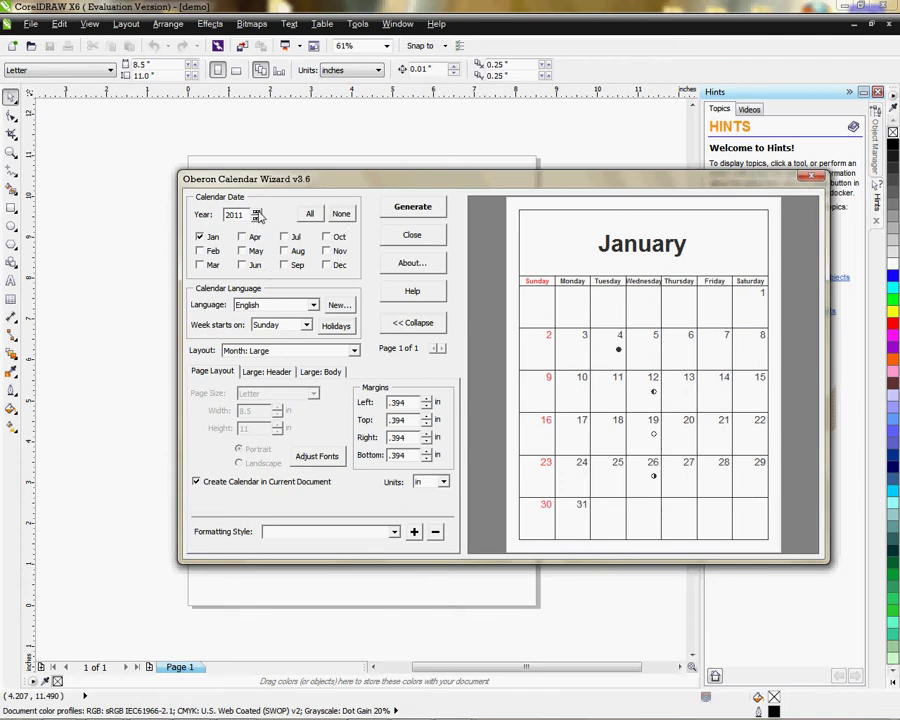
{"action": "left_click", "coordinate": [256, 212]}
{"action": "left_click", "coordinate": [256, 212]}
{"action": "left_click", "coordinate": [256, 212]}
{"action": "left_click", "coordinate": [256, 219]}
{"action": "left_click", "coordinate": [256, 219]}
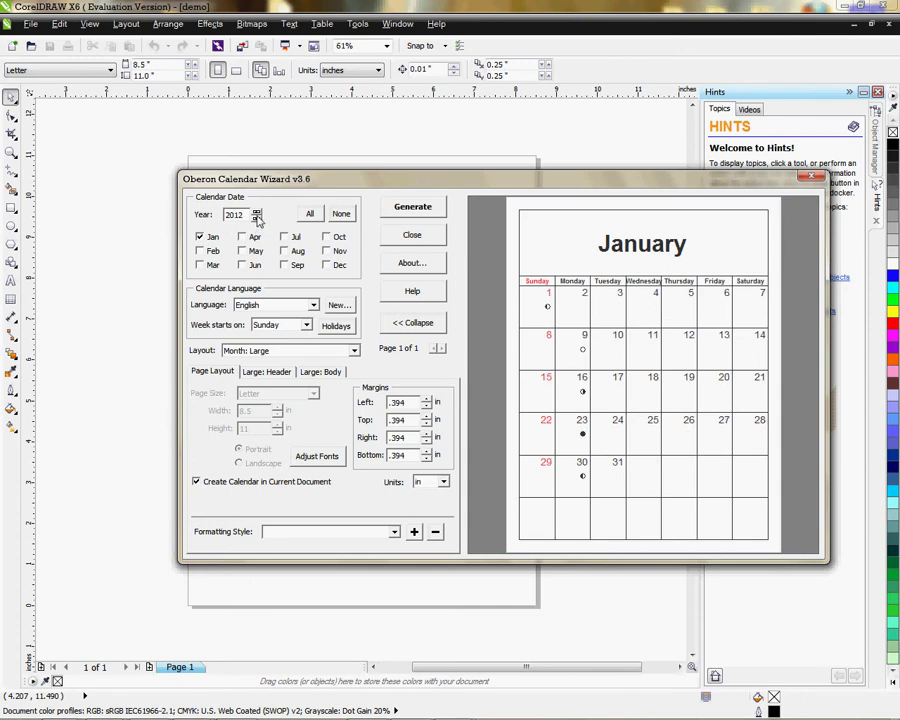
{"action": "left_click", "coordinate": [256, 219]}
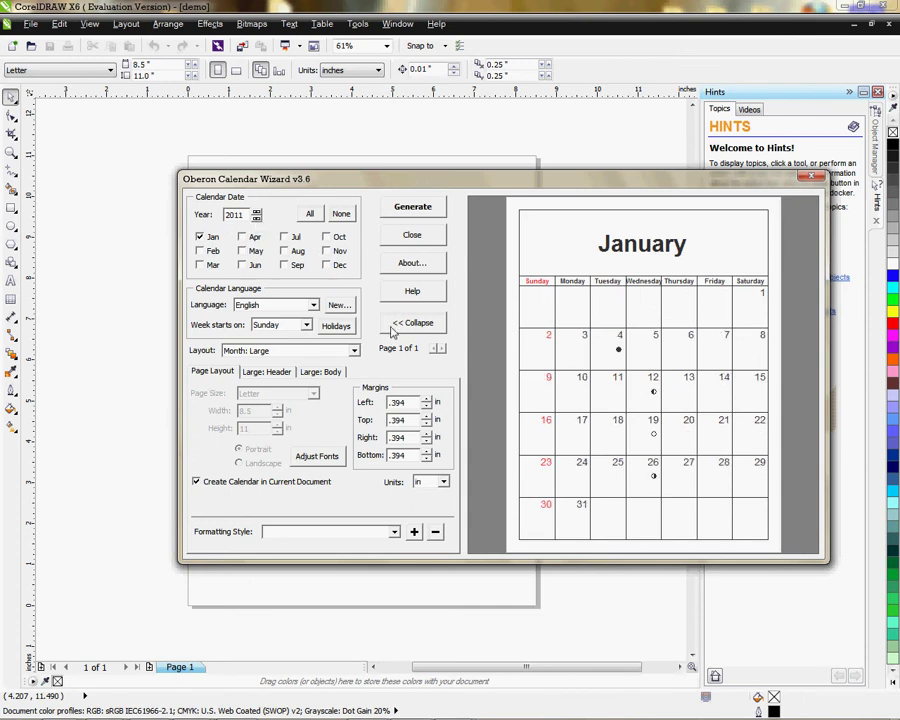
Select January, April, May, June and December as calendar months.
{"action": "left_click", "coordinate": [200, 237]}
{"action": "left_click", "coordinate": [241, 237]}
{"action": "left_click", "coordinate": [242, 251]}
{"action": "left_click", "coordinate": [242, 265]}
{"action": "left_click", "coordinate": [326, 265]}
Include all twelve months and keep English as the calendar language.
{"action": "left_click", "coordinate": [309, 216]}
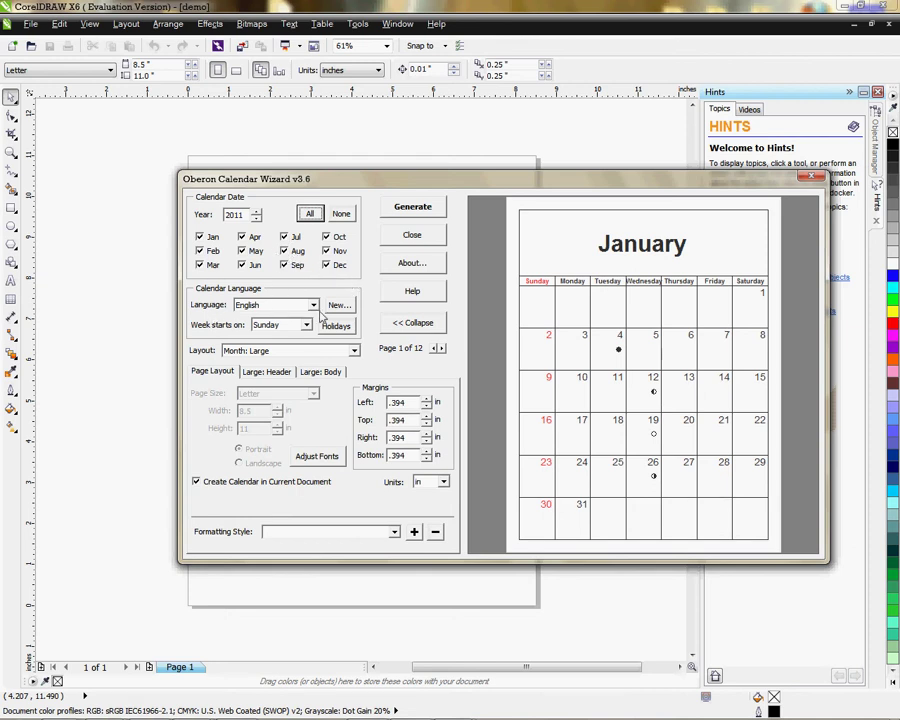
{"action": "left_click", "coordinate": [313, 306]}
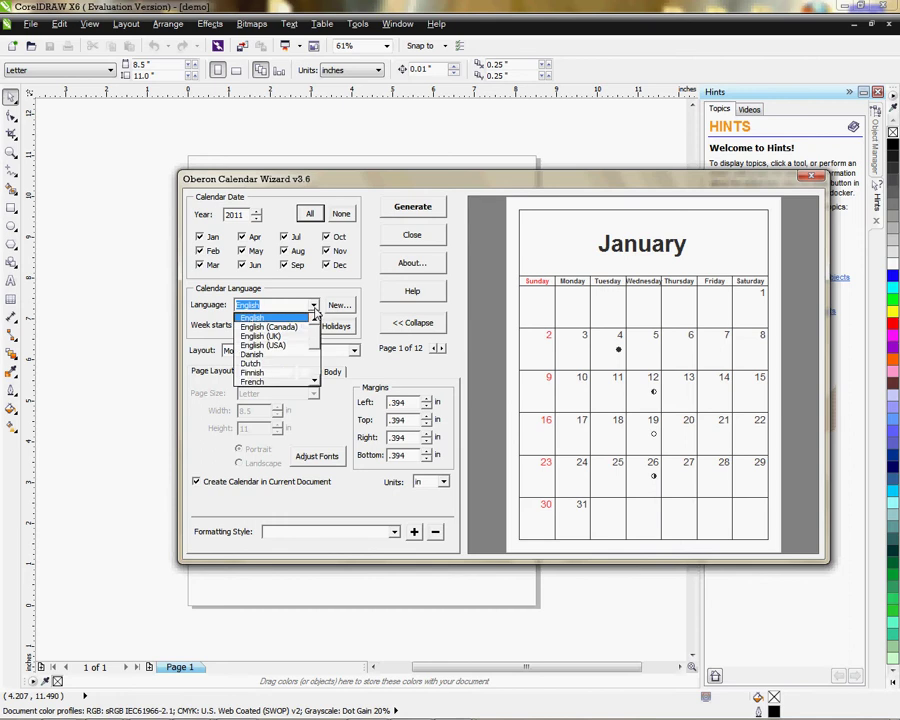
{"action": "left_click", "coordinate": [313, 306]}
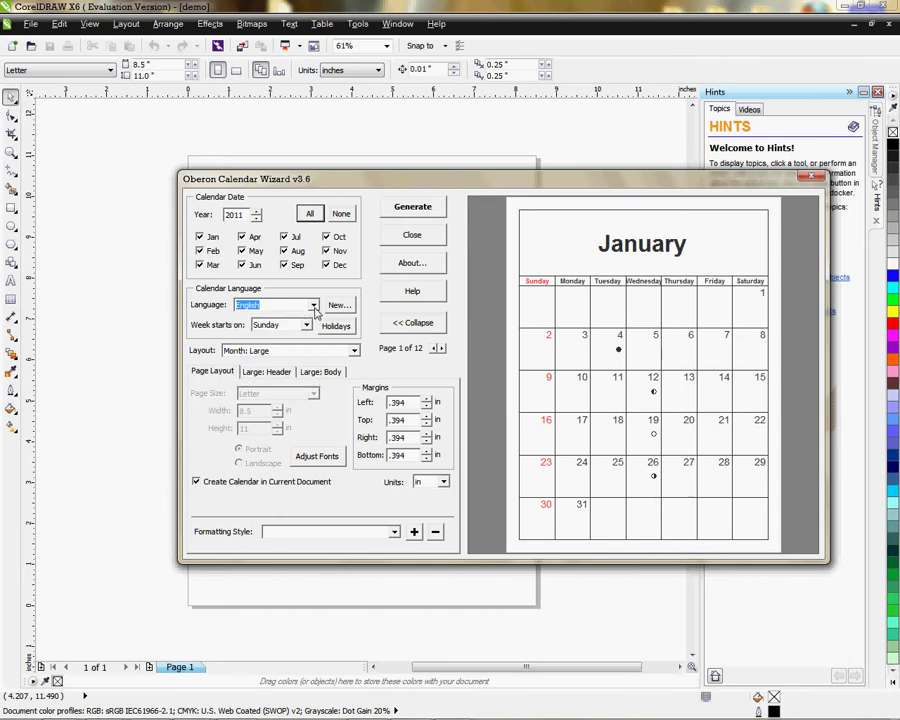
{"action": "left_click", "coordinate": [336, 305]}
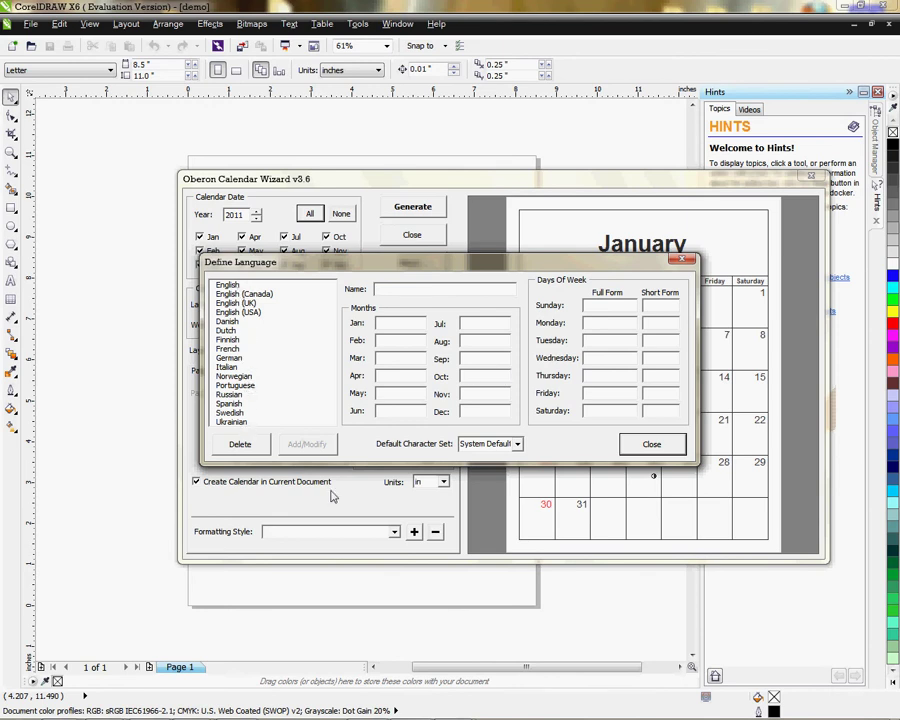
{"action": "key", "text": "Escape"}
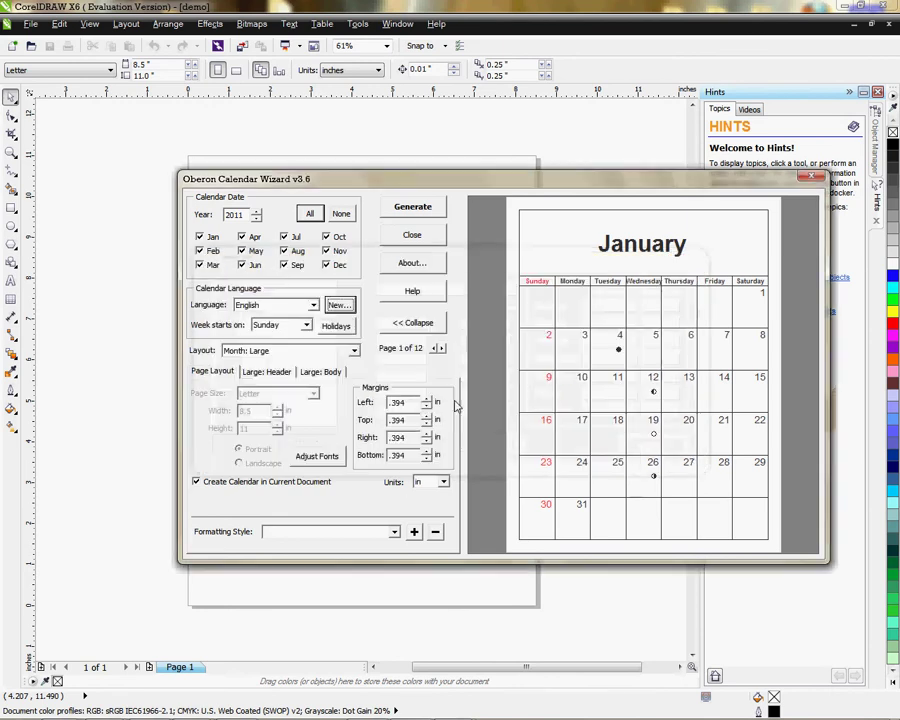
Keep Sunday as the week start and close English holidays without adding any.
{"action": "left_click", "coordinate": [308, 326]}
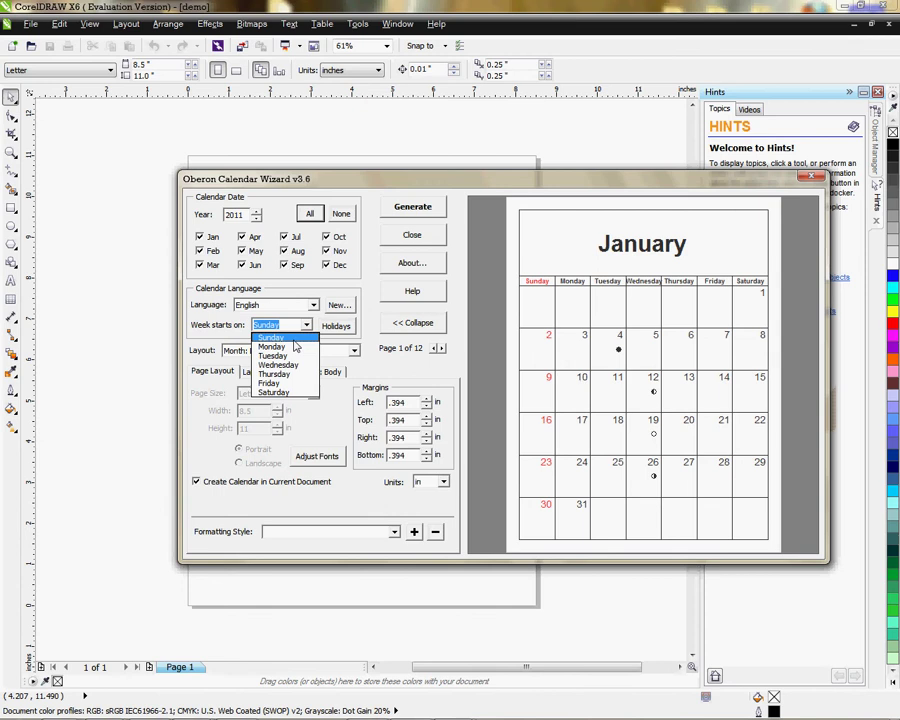
{"action": "left_click", "coordinate": [294, 339]}
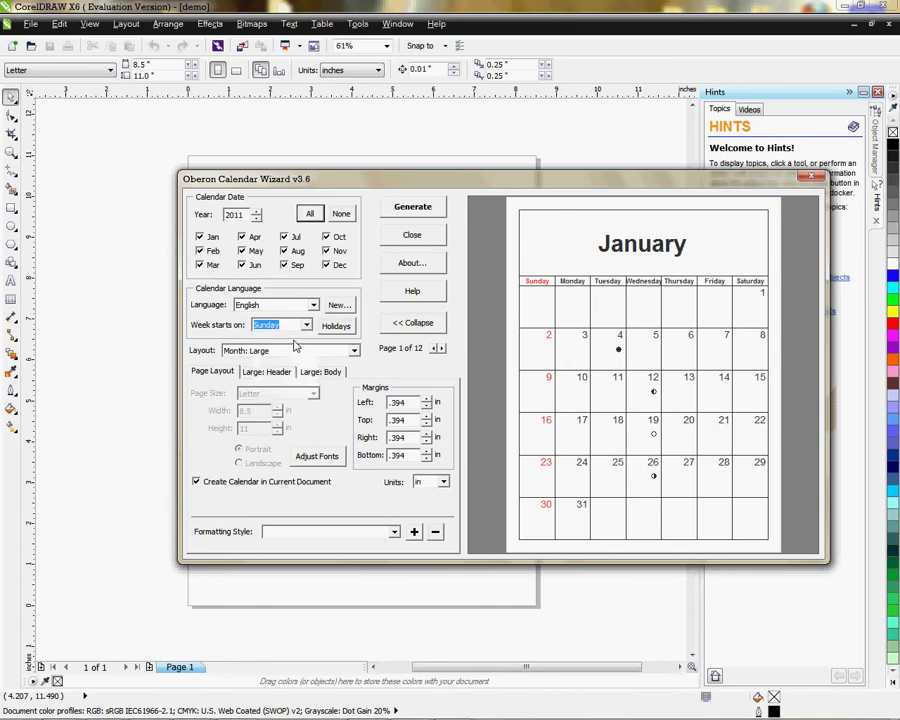
{"action": "left_click", "coordinate": [336, 326]}
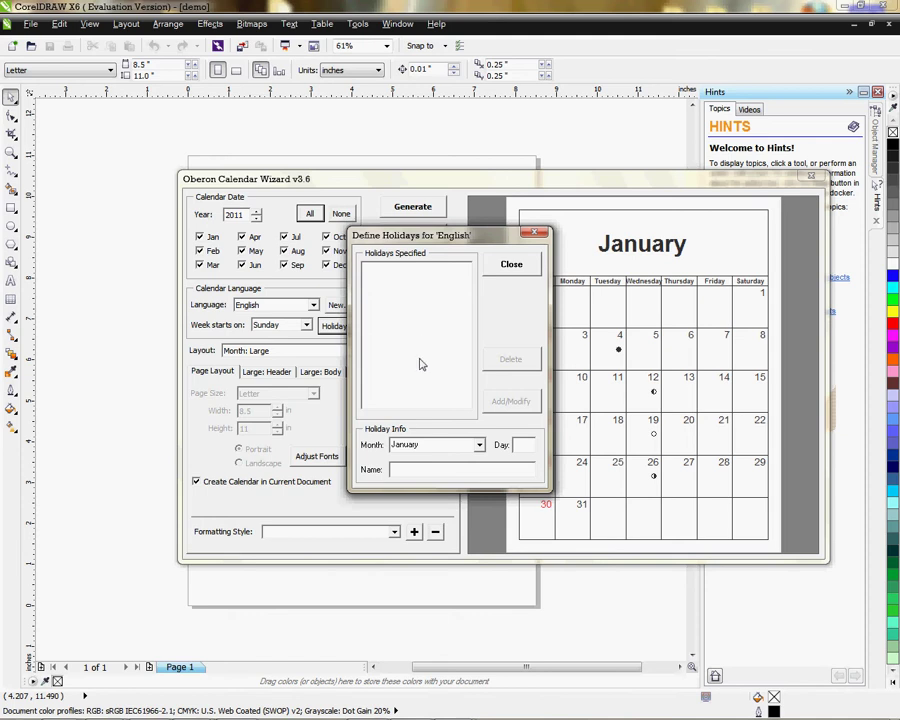
{"action": "left_click", "coordinate": [510, 265]}
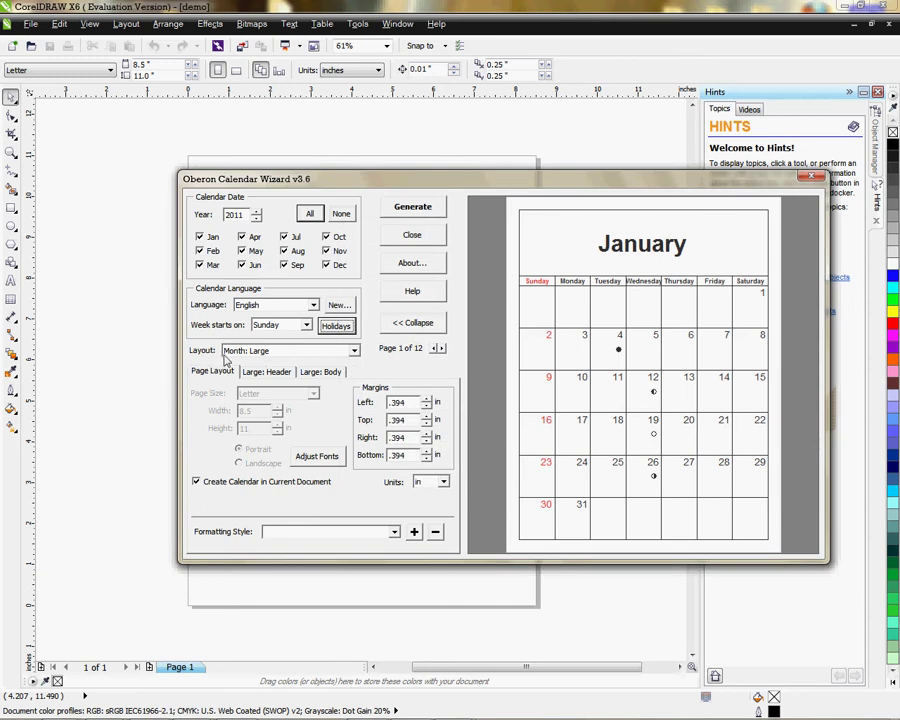
Try several calendar layouts and settle on Month: Large + 2 Small.
{"action": "left_click", "coordinate": [354, 352]}
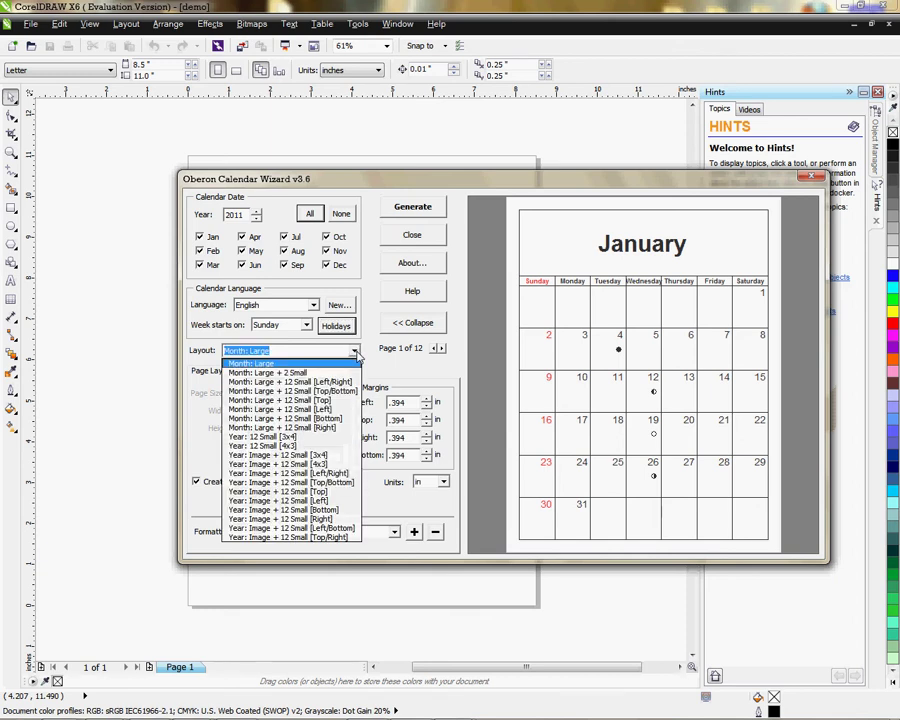
{"action": "left_click", "coordinate": [307, 391]}
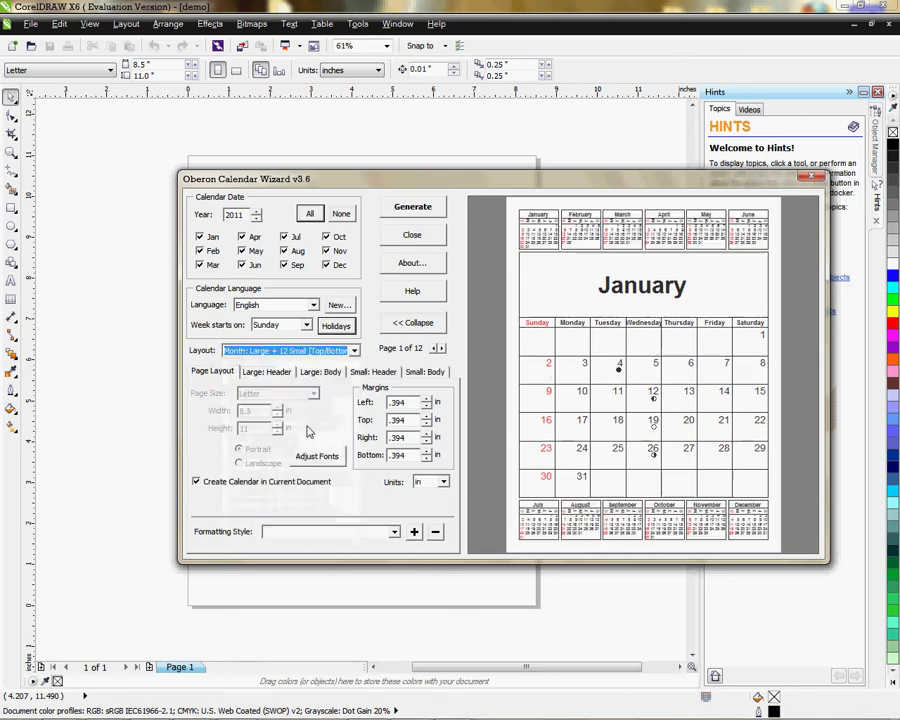
{"action": "left_click", "coordinate": [355, 351]}
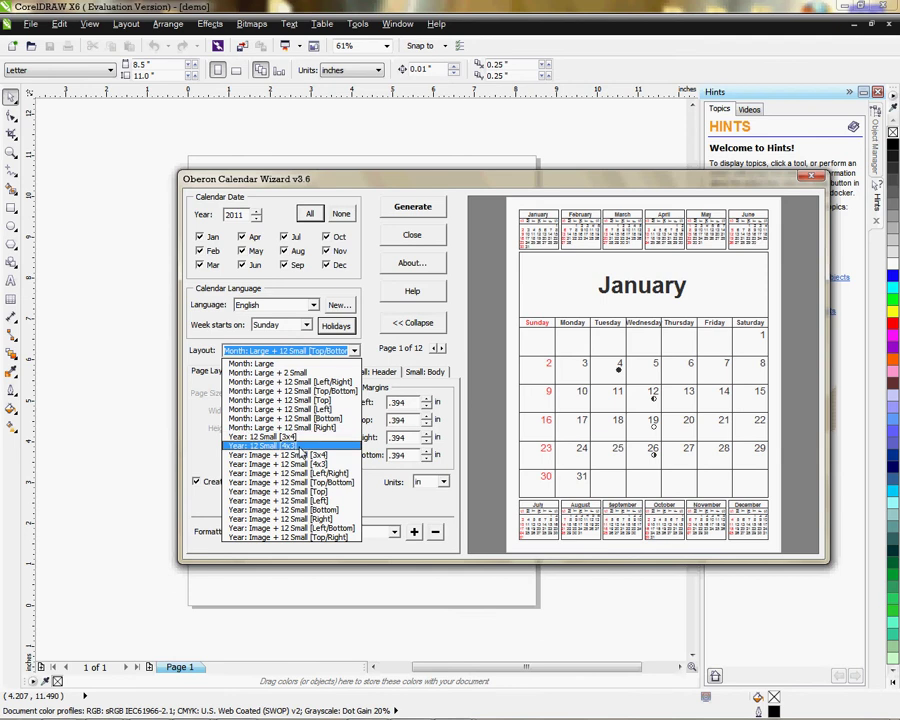
{"action": "left_click", "coordinate": [263, 446]}
{"action": "left_click", "coordinate": [354, 352]}
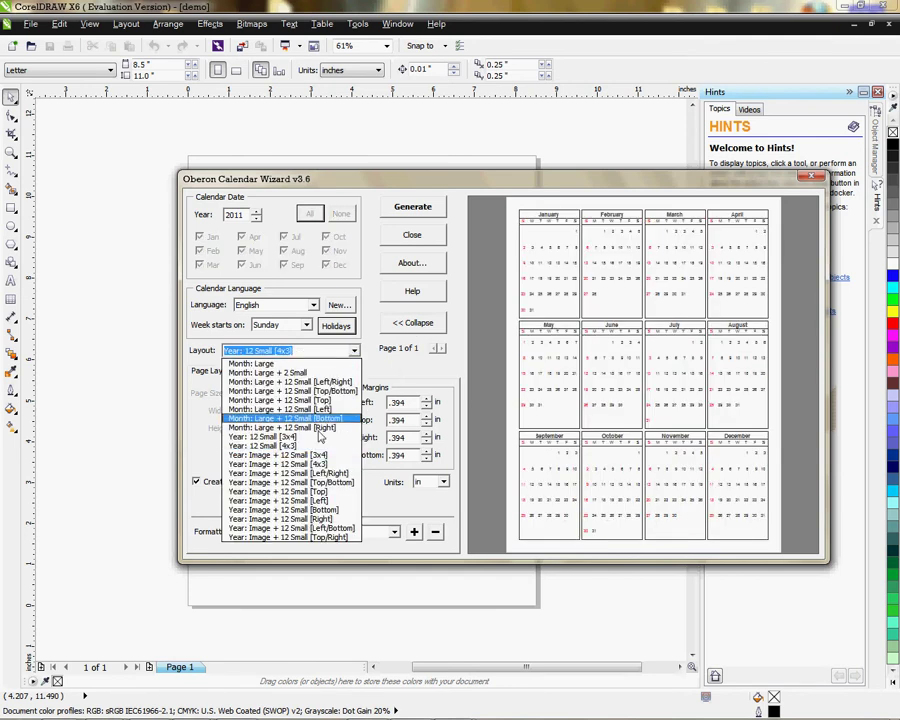
{"action": "left_click", "coordinate": [318, 515]}
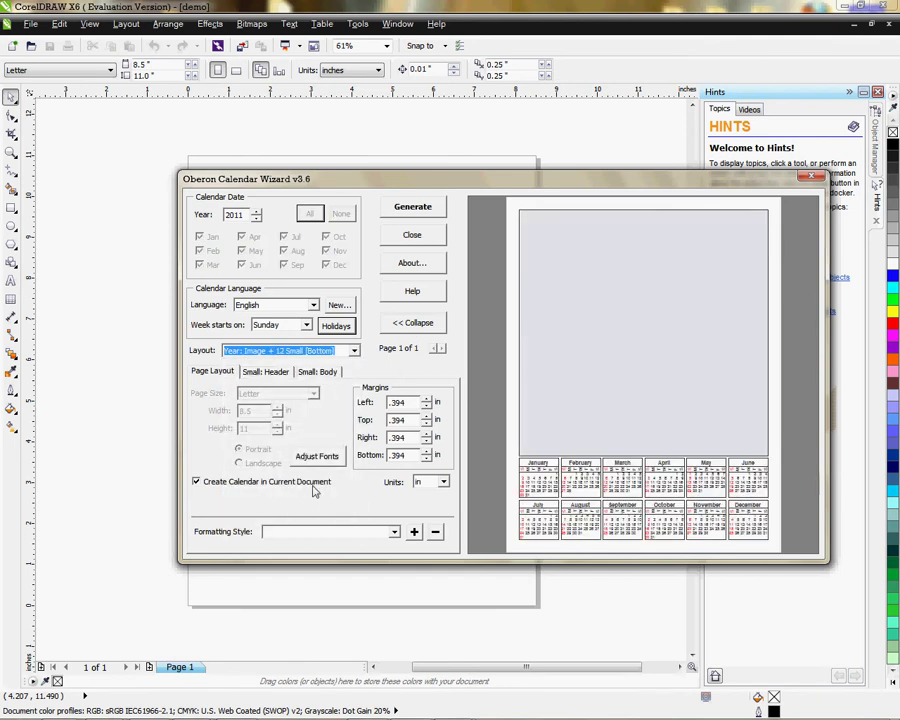
{"action": "left_click", "coordinate": [354, 351]}
{"action": "left_click", "coordinate": [322, 431]}
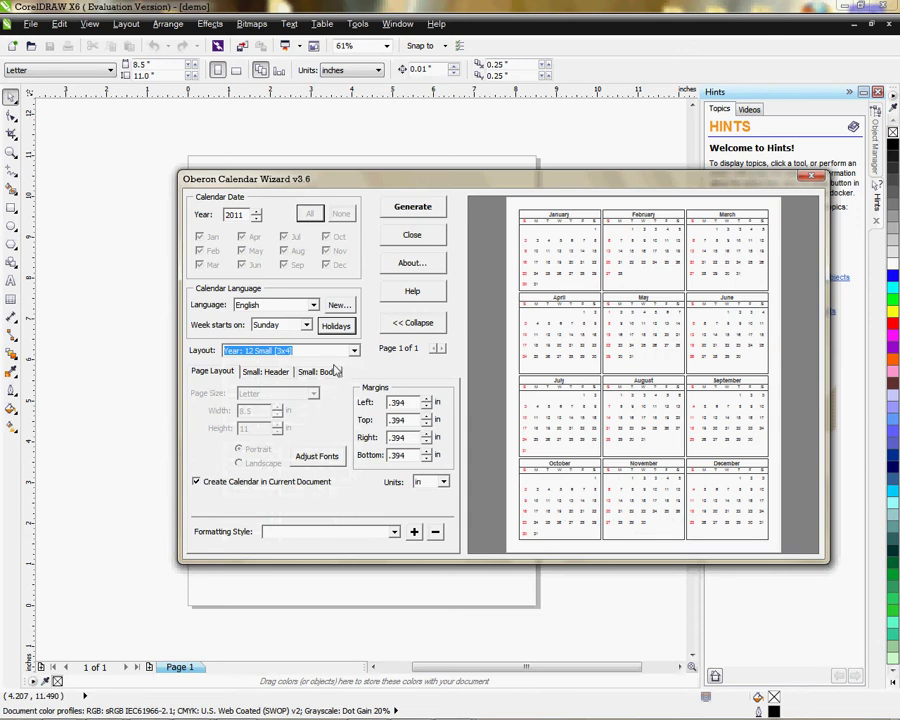
{"action": "left_click", "coordinate": [250, 351]}
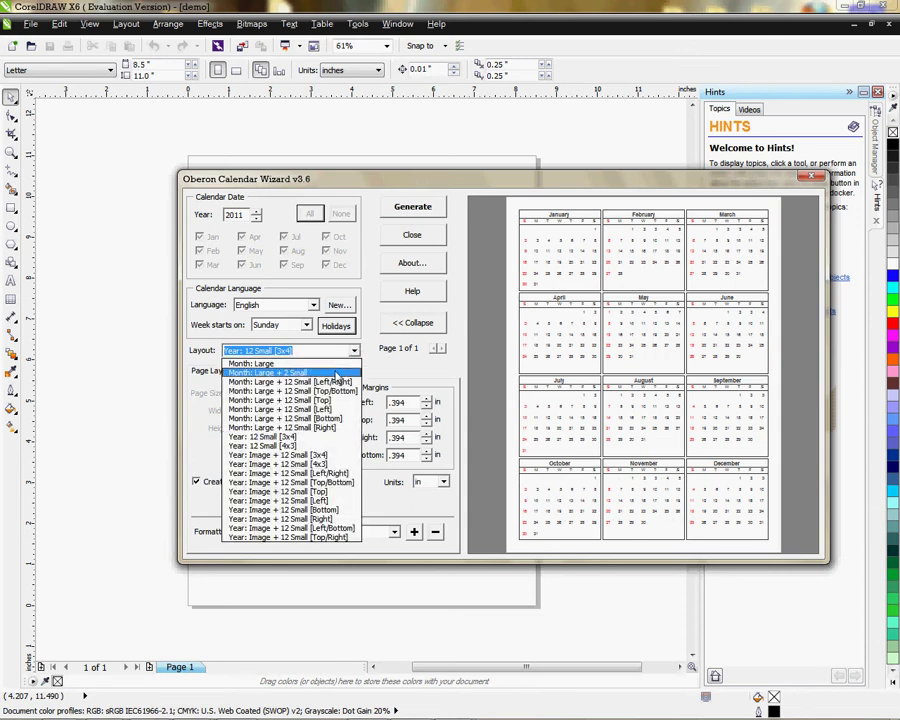
{"action": "left_click", "coordinate": [336, 372]}
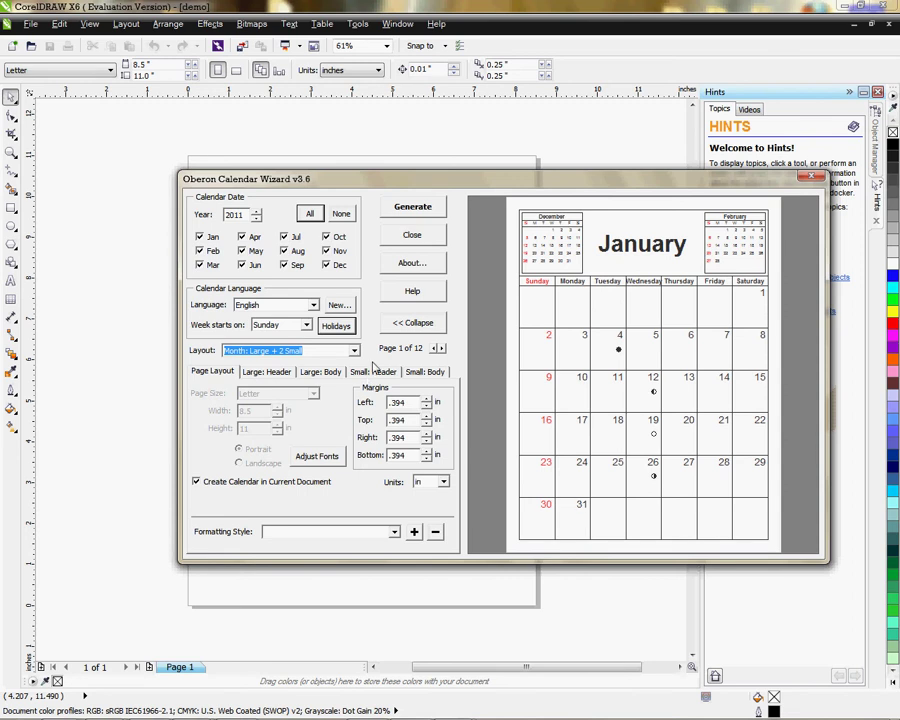
Page the preview forward toward July and back to January.
{"action": "left_click", "coordinate": [441, 348]}
{"action": "left_click", "coordinate": [441, 348]}
{"action": "left_click", "coordinate": [441, 348]}
{"action": "left_click", "coordinate": [441, 348]}
{"action": "left_click", "coordinate": [441, 348]}
{"action": "left_click", "coordinate": [441, 348]}
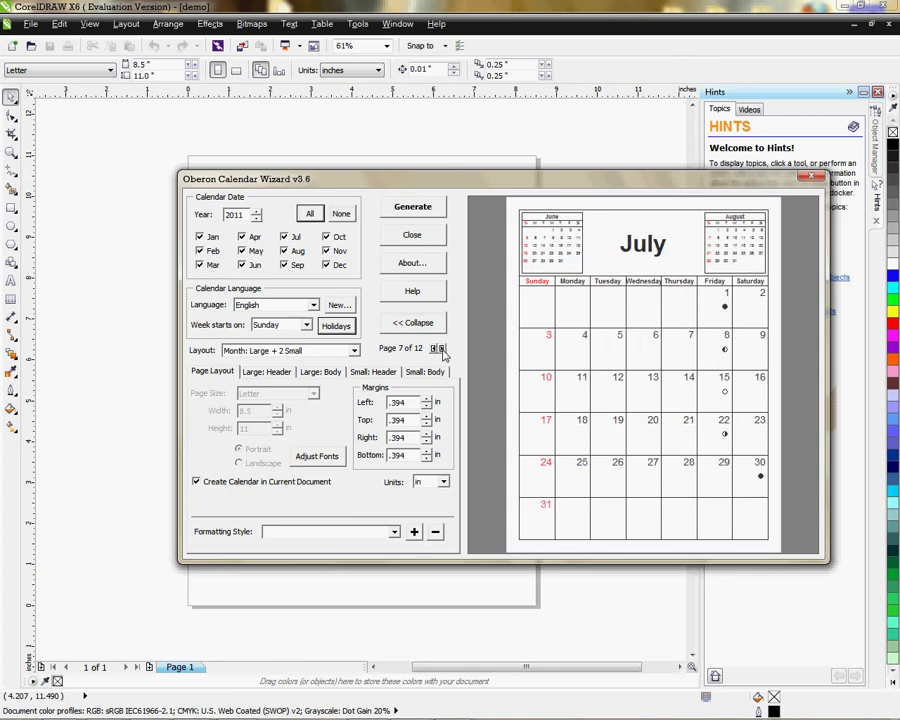
{"action": "left_click", "coordinate": [441, 348]}
{"action": "left_click", "coordinate": [441, 348]}
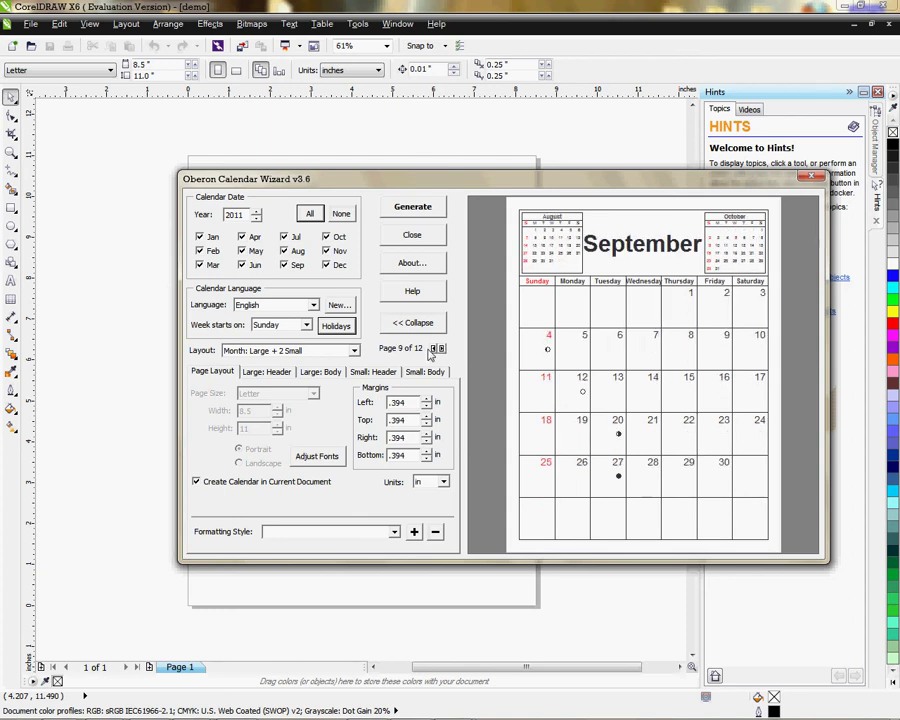
{"action": "left_click", "coordinate": [434, 348]}
{"action": "left_click", "coordinate": [434, 348]}
{"action": "left_click", "coordinate": [434, 348]}
{"action": "left_click", "coordinate": [434, 348]}
{"action": "left_click", "coordinate": [434, 348]}
{"action": "left_click", "coordinate": [434, 348]}
{"action": "left_click", "coordinate": [434, 348]}
{"action": "left_click", "coordinate": [434, 348]}
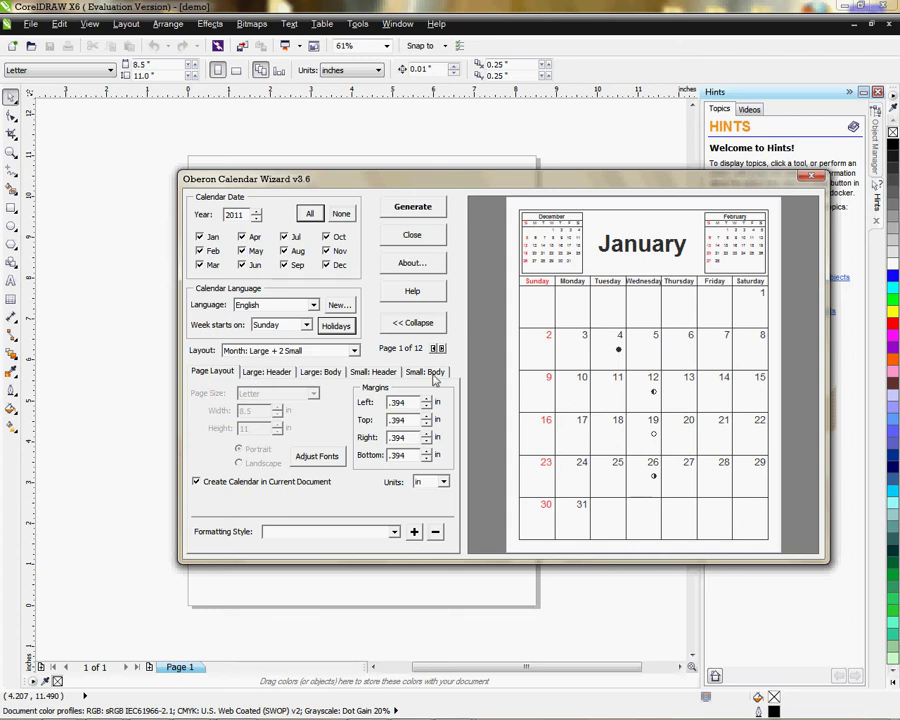
Make the Large: Header title text Blue from the CMYK palette.
{"action": "left_click", "coordinate": [263, 375]}
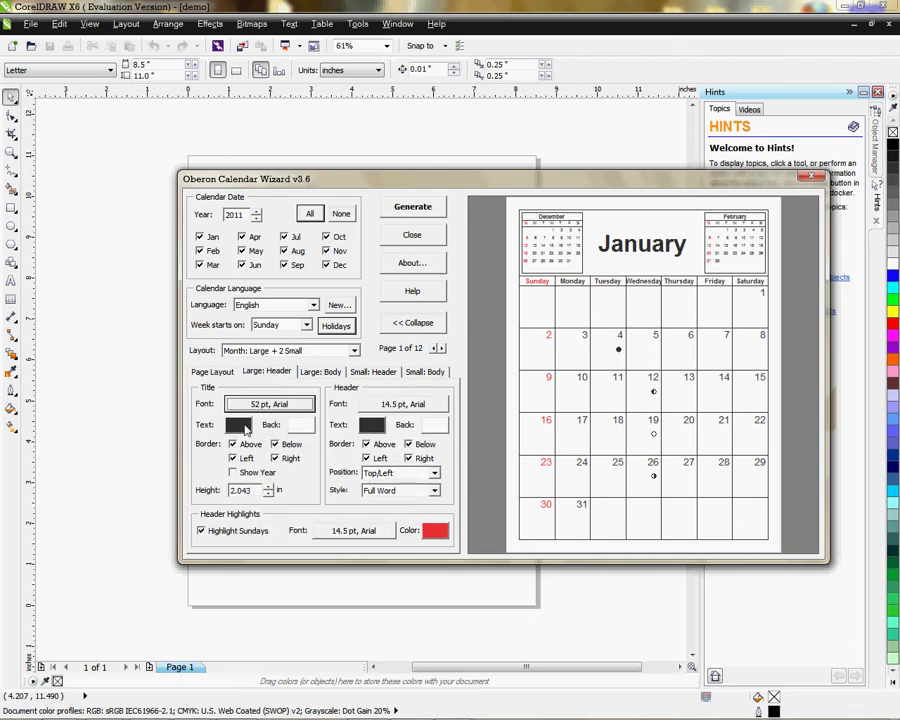
{"action": "left_click", "coordinate": [243, 426]}
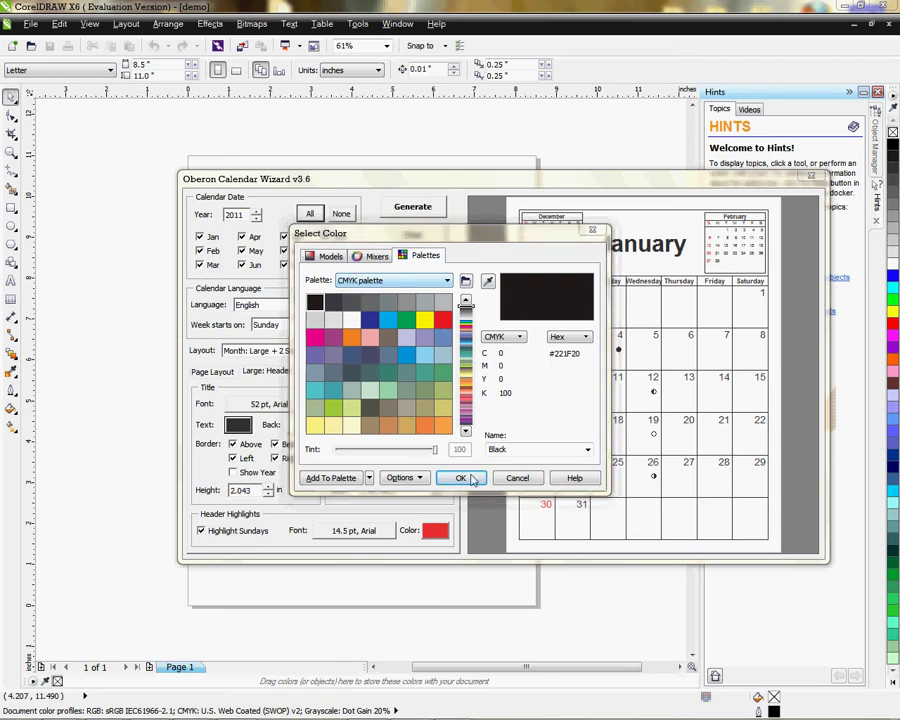
{"action": "left_click", "coordinate": [447, 280]}
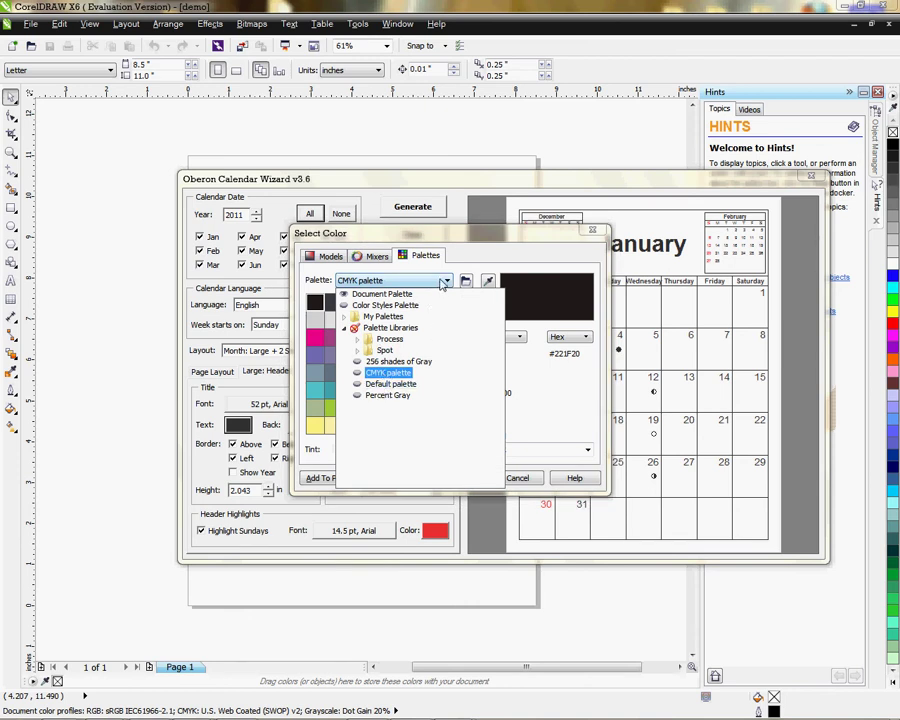
{"action": "left_click", "coordinate": [442, 281]}
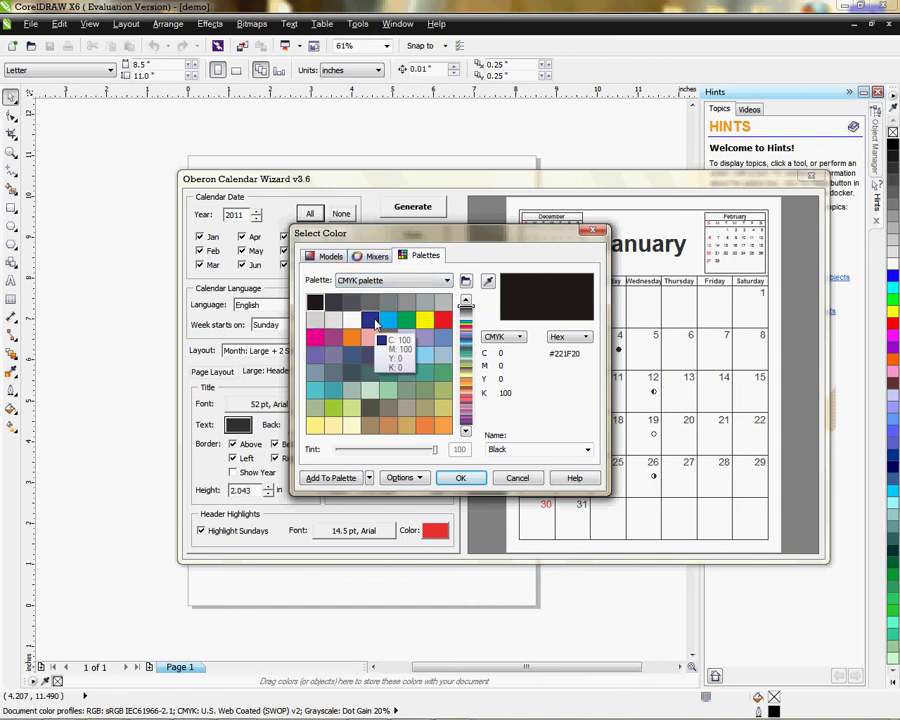
{"action": "left_click", "coordinate": [369, 319]}
{"action": "left_click", "coordinate": [460, 477]}
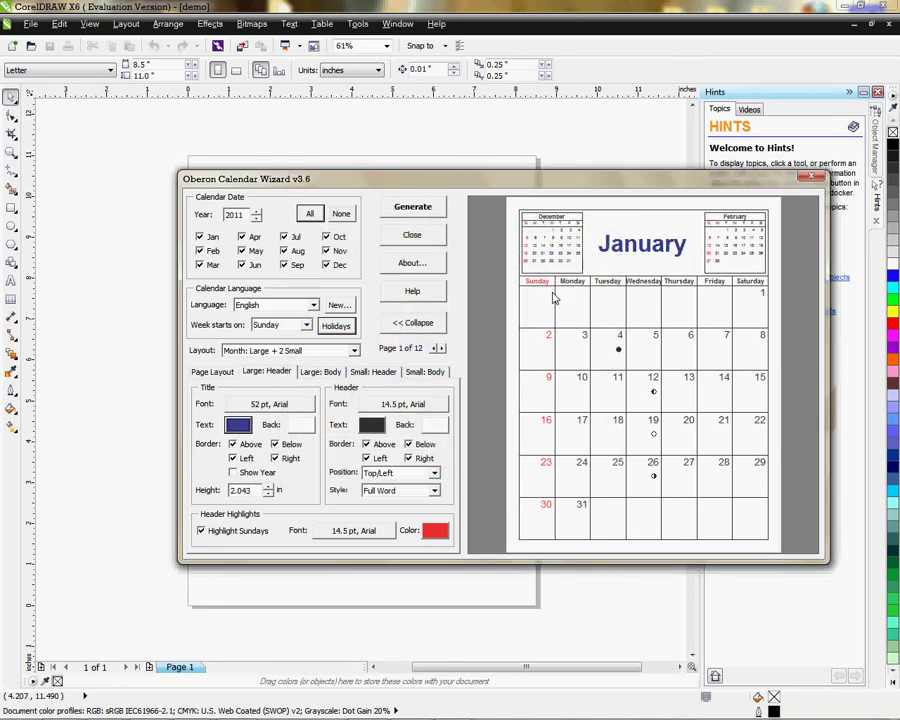
{"action": "left_click", "coordinate": [262, 404]}
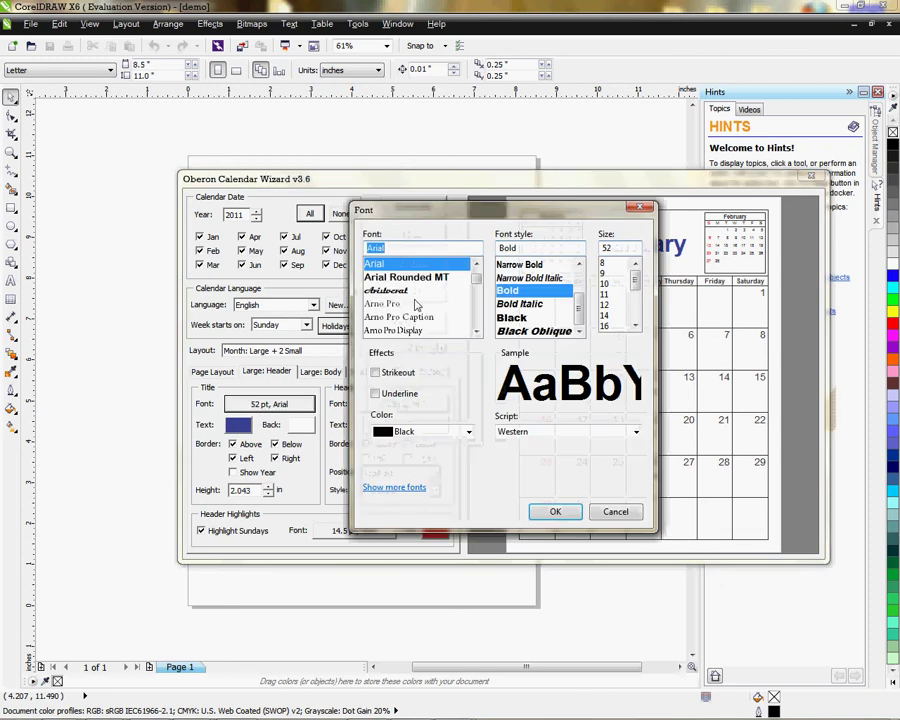
Set the month title font to 52 pt Basque Bold after trying Pirates Two and Phillip.
{"action": "left_click_drag", "start_coordinate": [477, 277], "coordinate": [477, 315]}
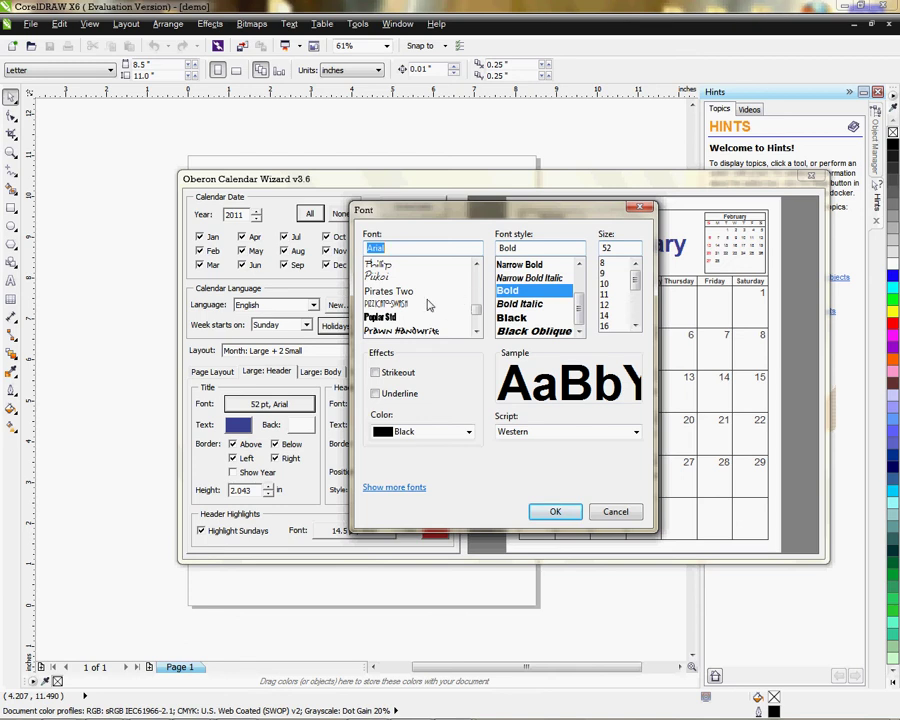
{"action": "left_click", "coordinate": [405, 292]}
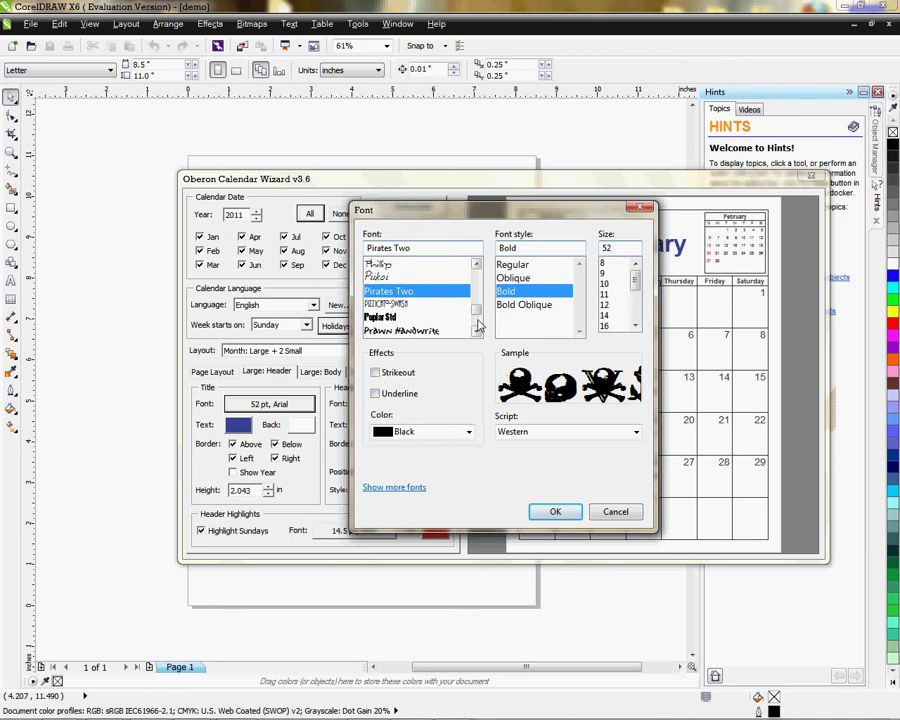
{"action": "left_click", "coordinate": [381, 263]}
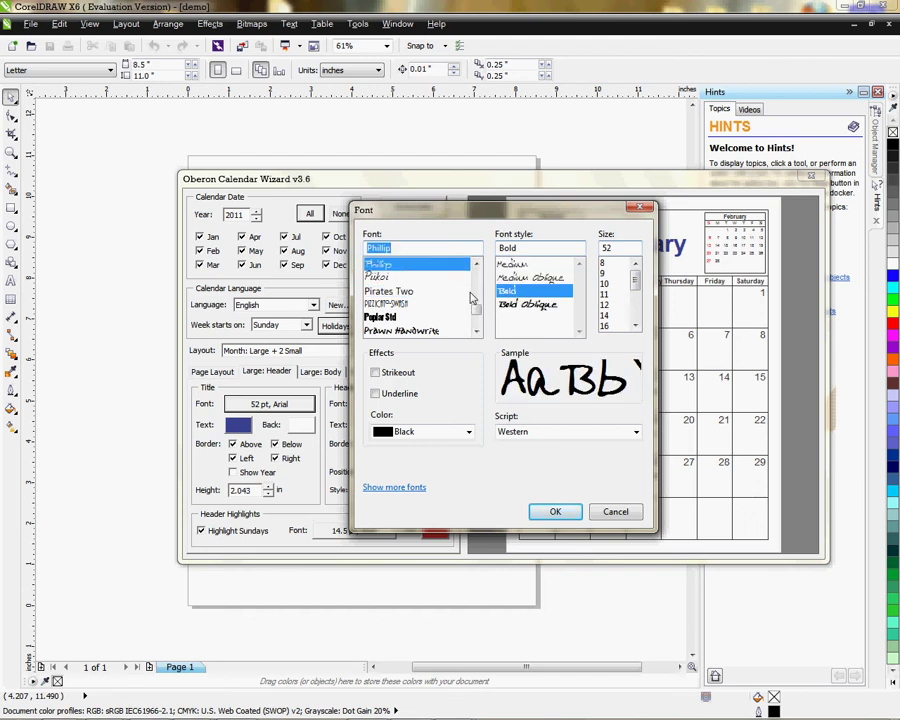
{"action": "left_click_drag", "start_coordinate": [476, 298], "coordinate": [476, 280]}
{"action": "left_click", "coordinate": [400, 277]}
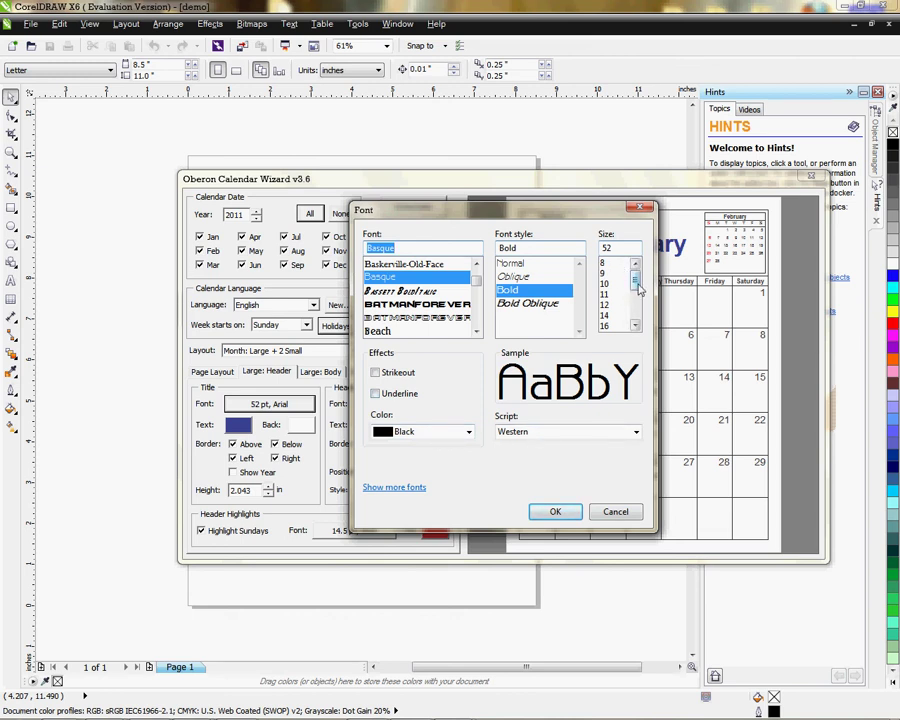
{"action": "left_click", "coordinate": [551, 512]}
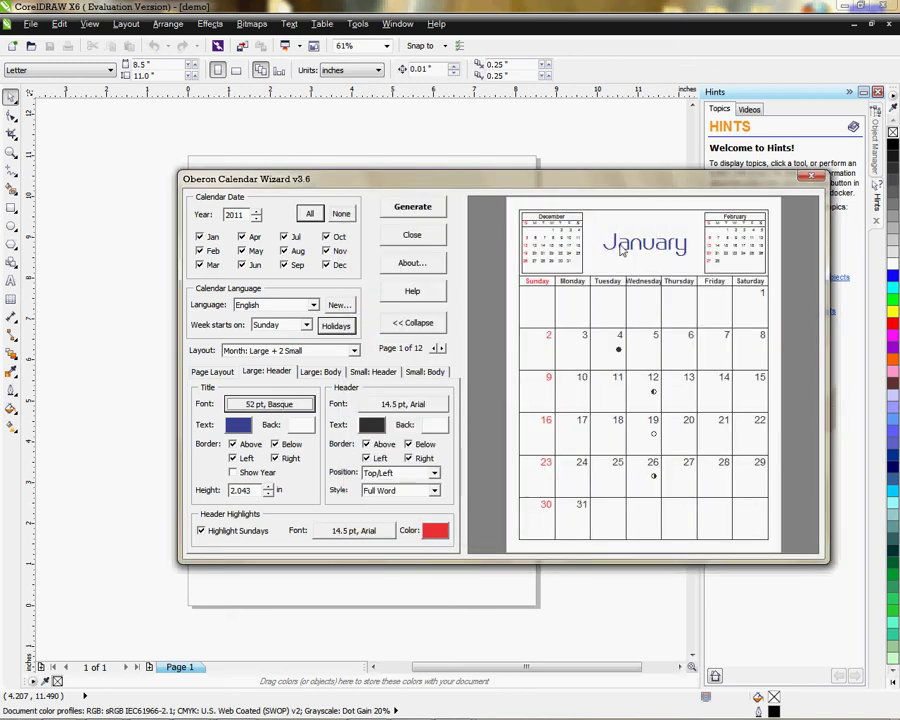
Set the weekday header text colour to Red.
{"action": "left_click", "coordinate": [372, 426]}
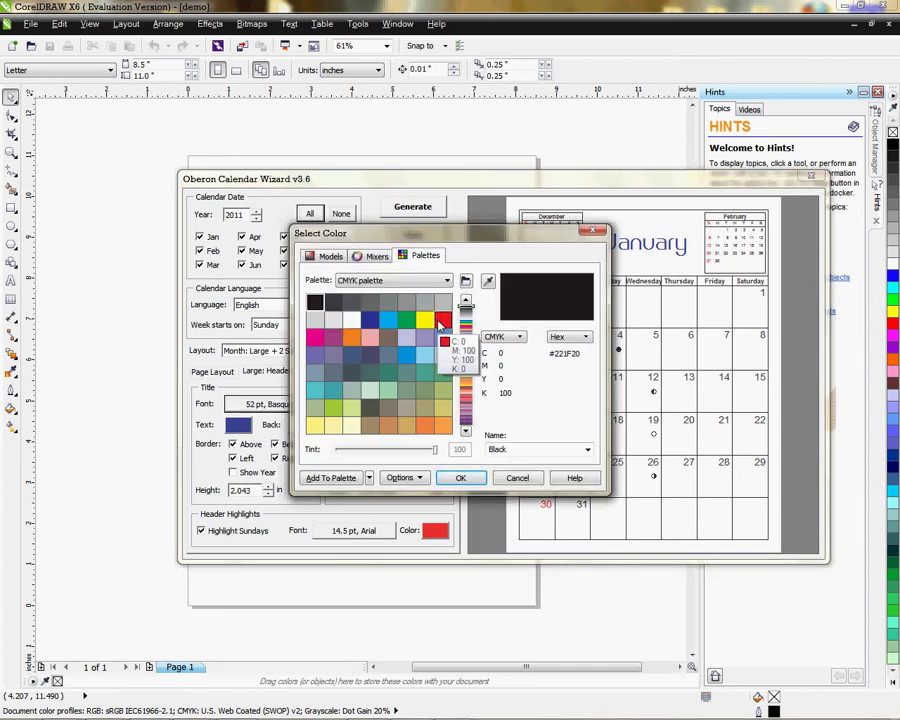
{"action": "left_click", "coordinate": [441, 321]}
{"action": "left_click", "coordinate": [462, 478]}
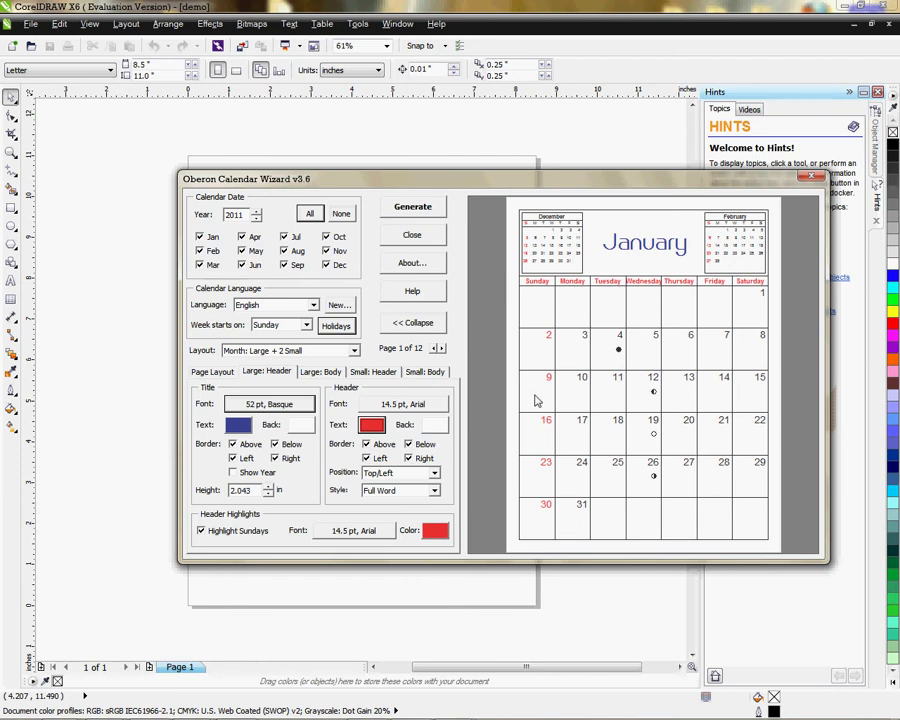
Abbreviate weekday headers to Short Form and keep them positioned at the top.
{"action": "left_click", "coordinate": [435, 473]}
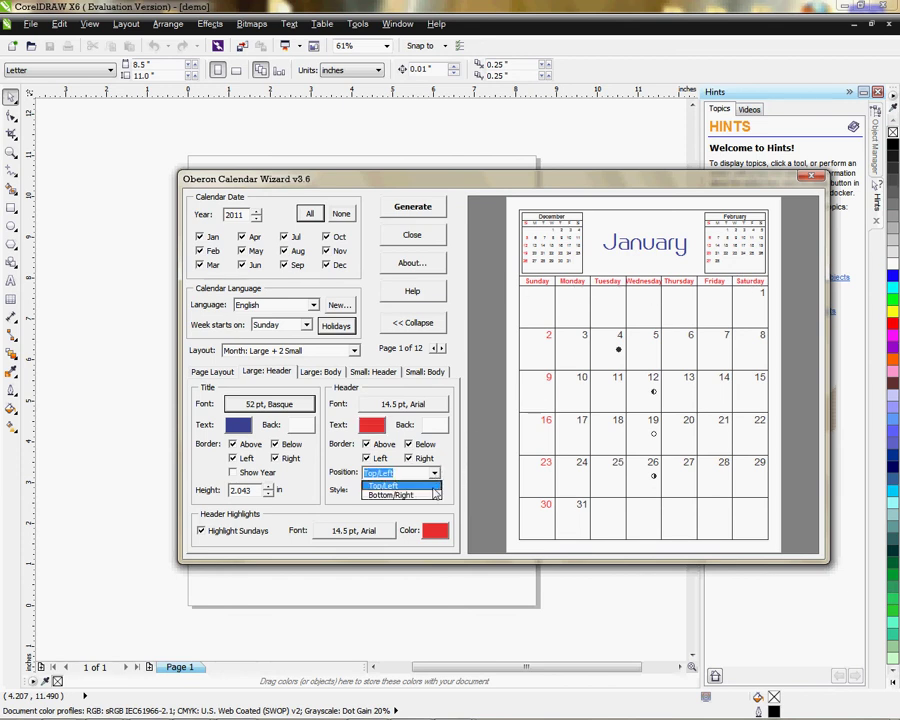
{"action": "left_click", "coordinate": [396, 494]}
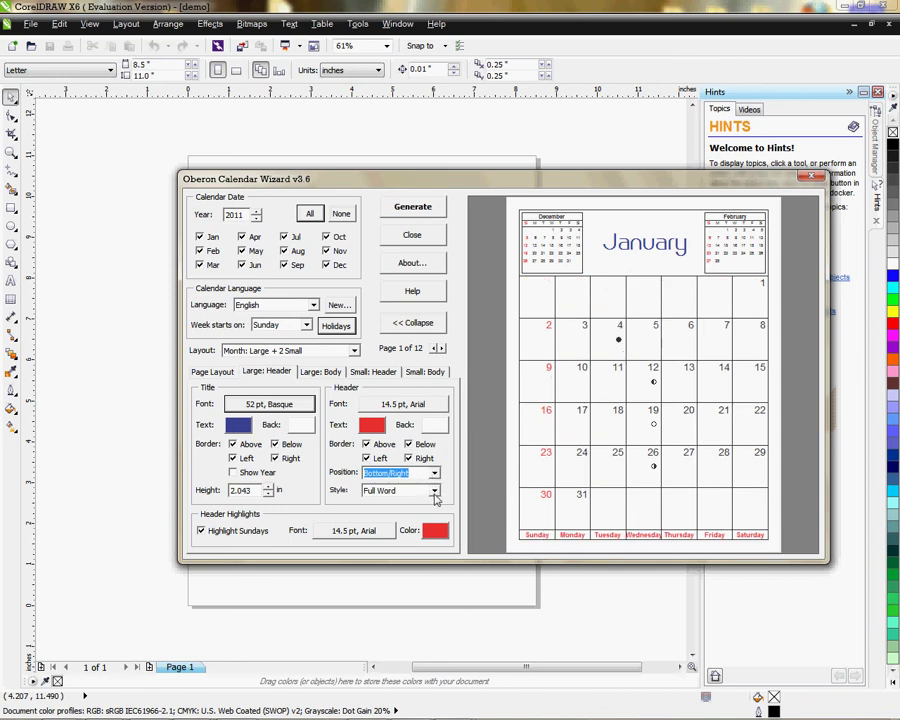
{"action": "left_click", "coordinate": [434, 491]}
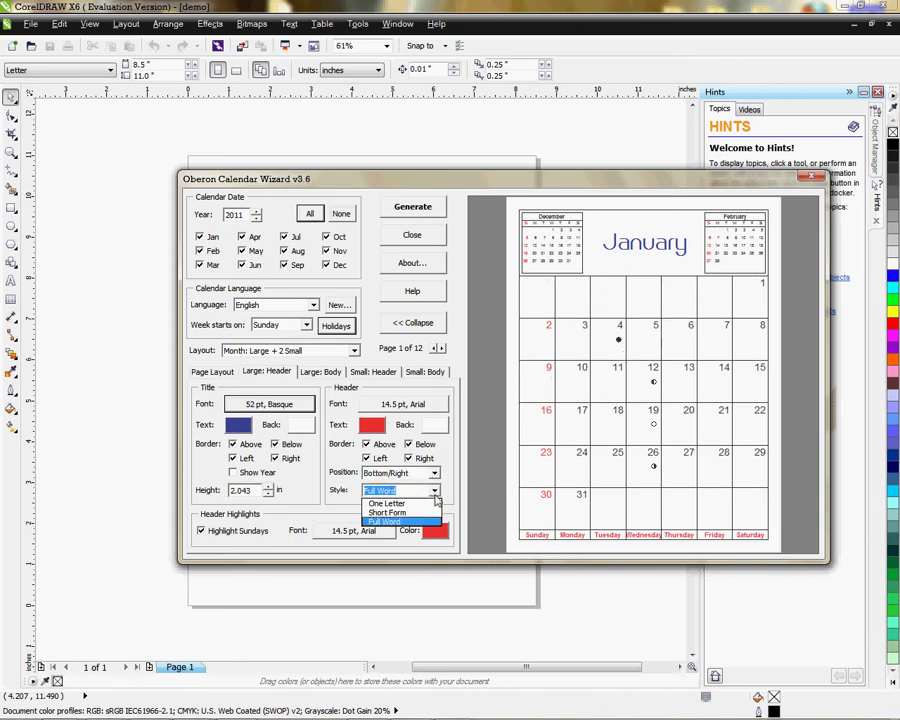
{"action": "left_click", "coordinate": [400, 512]}
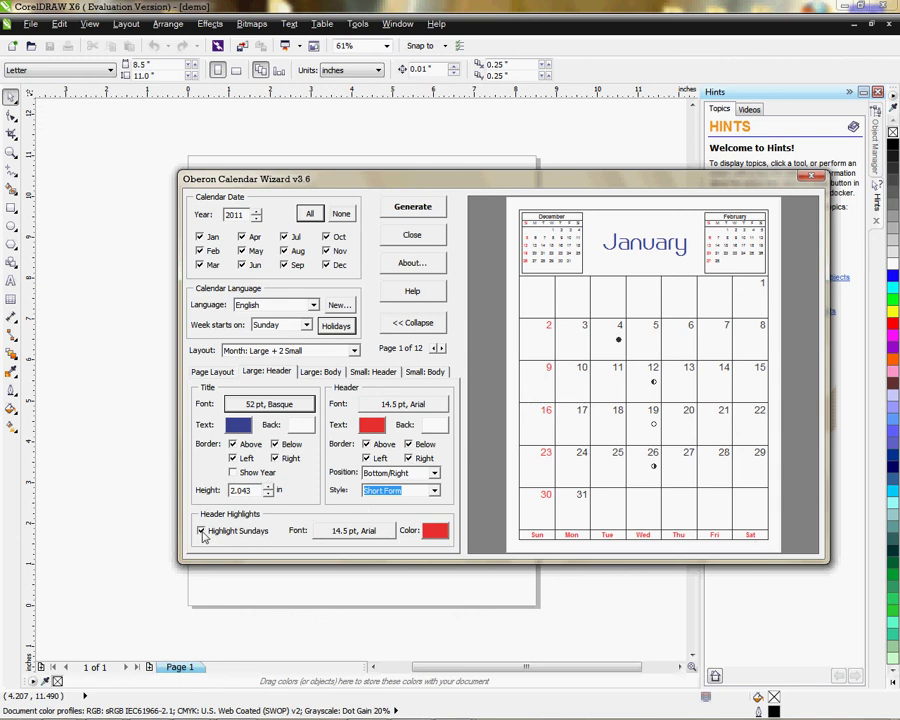
{"action": "left_click", "coordinate": [434, 472]}
{"action": "left_click", "coordinate": [395, 482]}
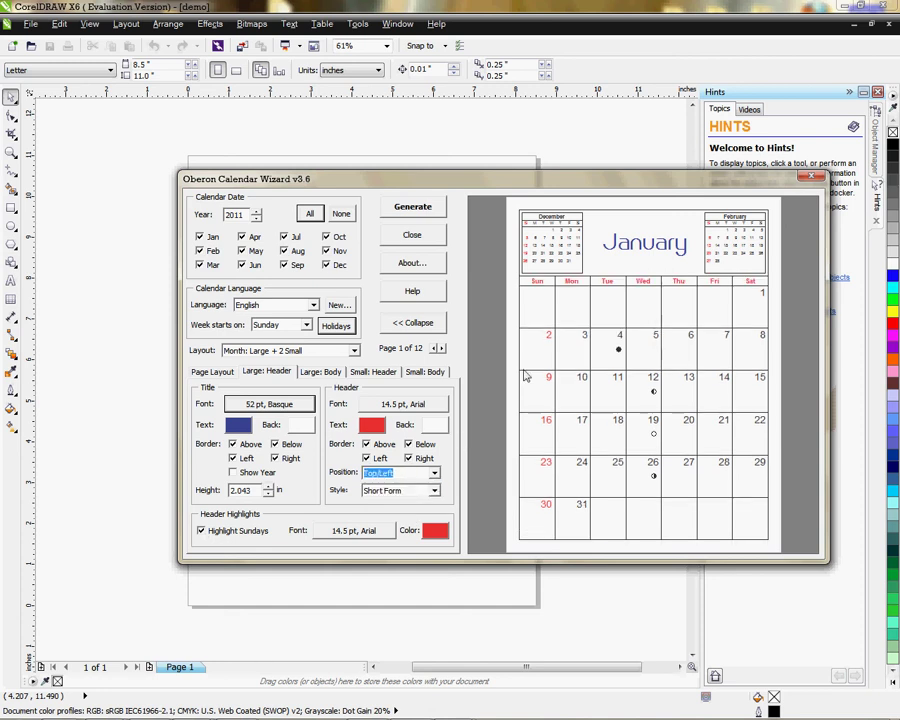
{"action": "left_click", "coordinate": [320, 372]}
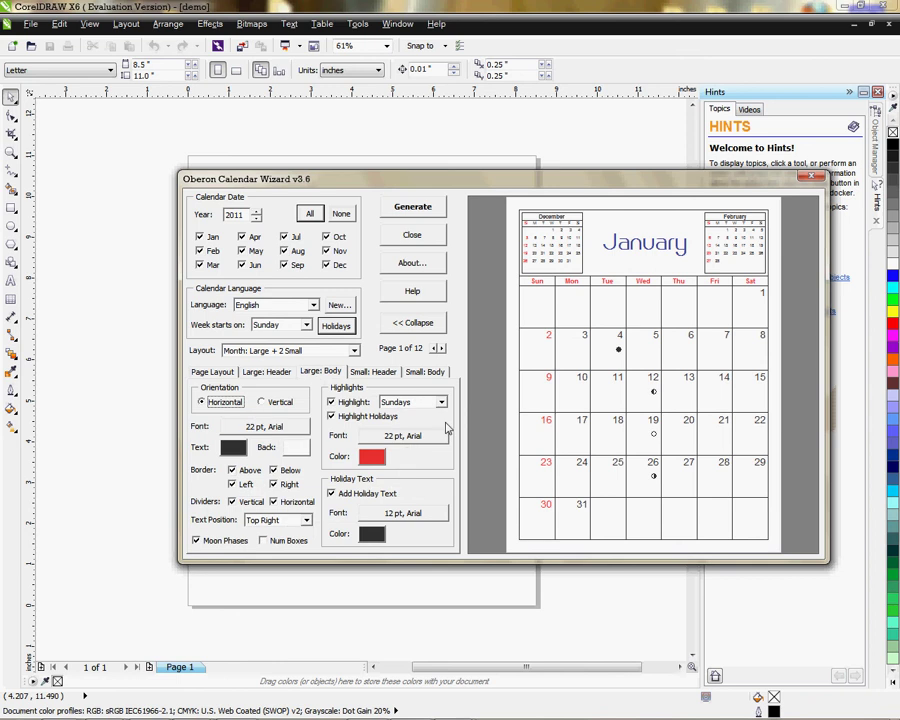
{"action": "left_click", "coordinate": [263, 402]}
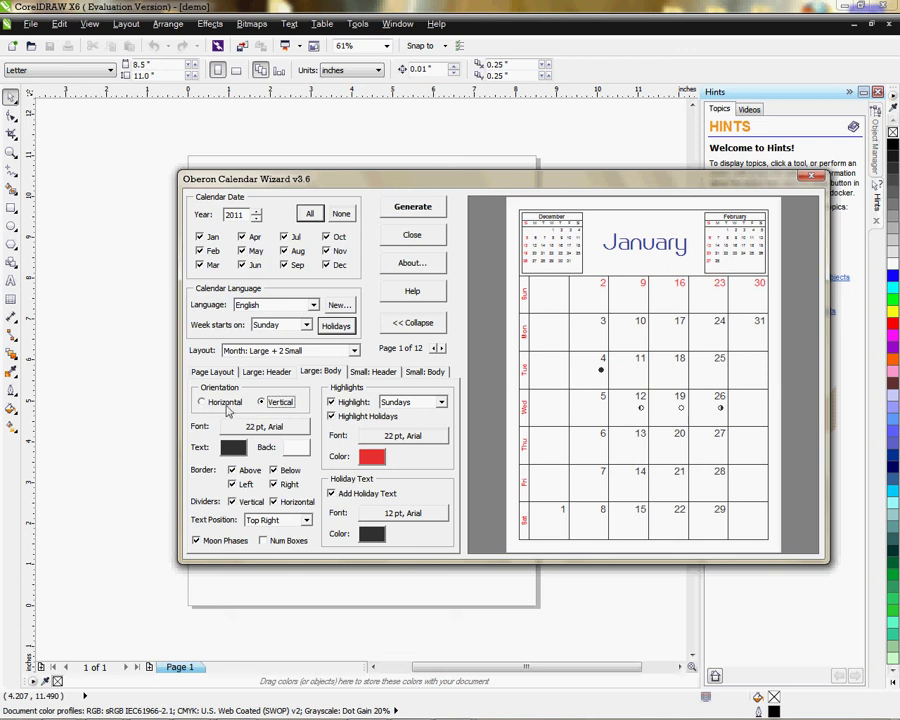
{"action": "left_click", "coordinate": [202, 402]}
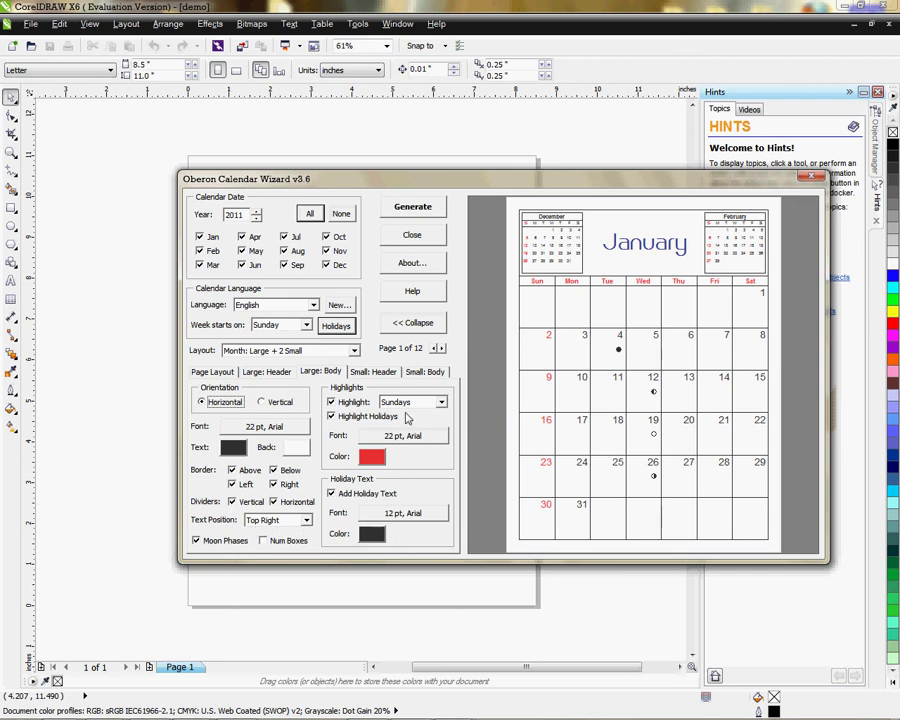
{"action": "left_click", "coordinate": [372, 371]}
{"action": "left_click", "coordinate": [432, 372]}
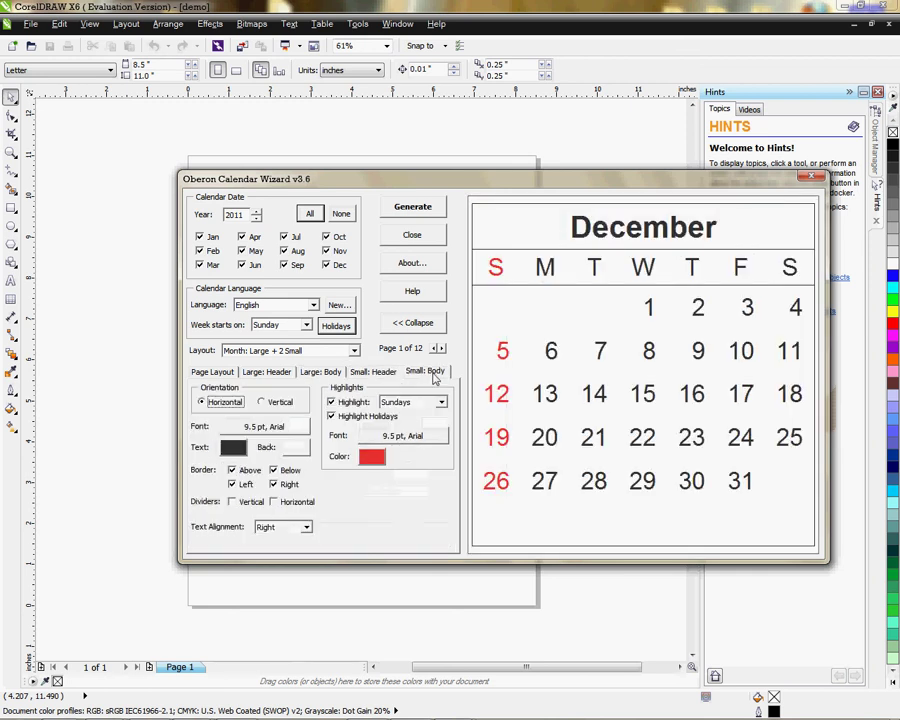
{"action": "left_click", "coordinate": [319, 372]}
{"action": "left_click", "coordinate": [276, 374]}
{"action": "left_click", "coordinate": [213, 372]}
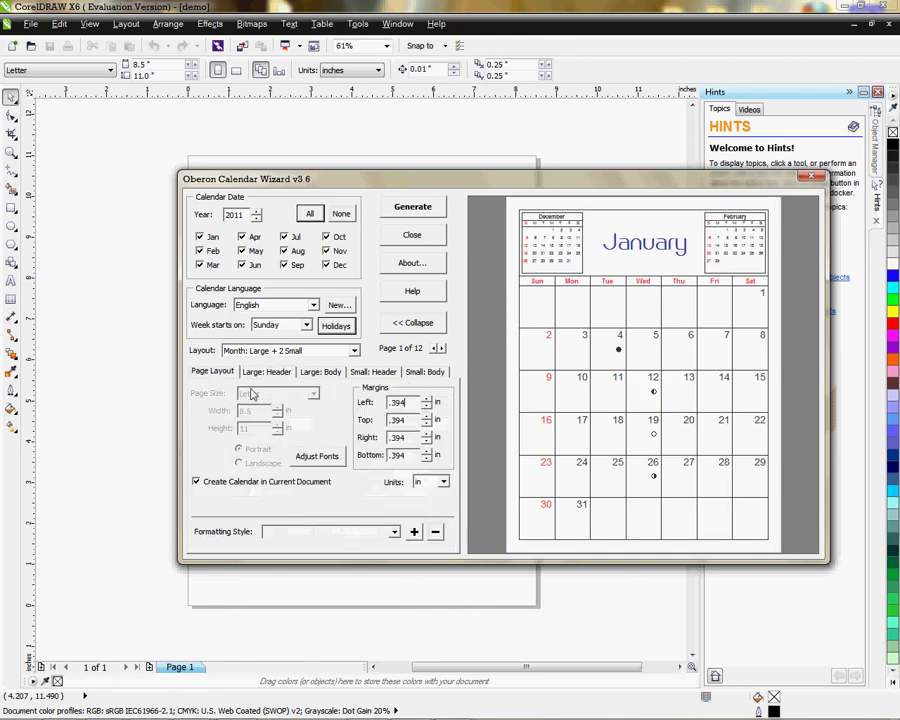
Generate the 12-page 2011 calendar into the demo document and close the Oberon Calendar Wizard.
{"action": "left_click", "coordinate": [262, 372]}
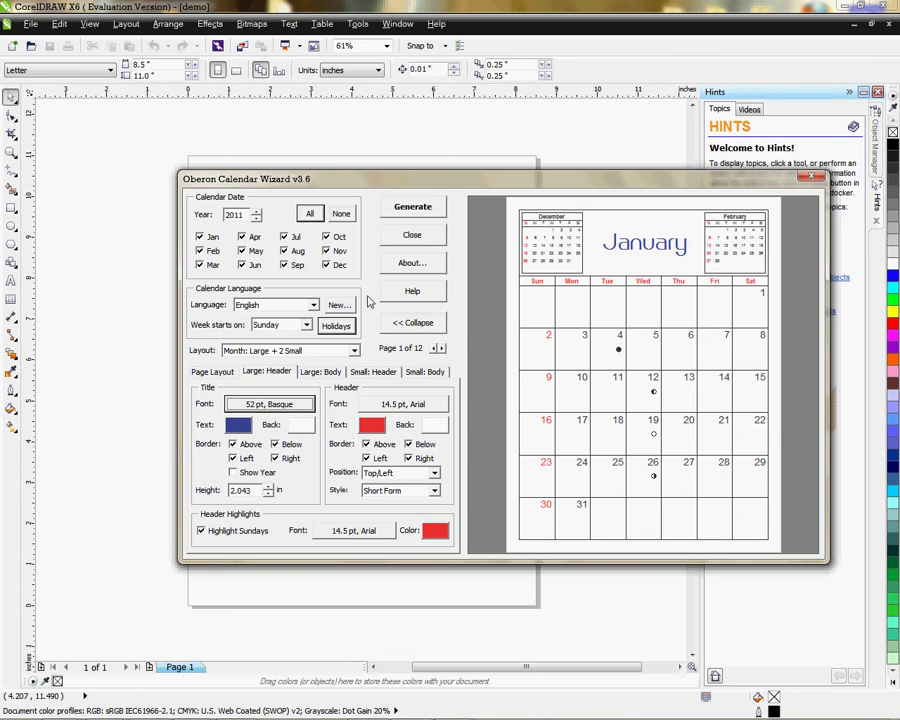
{"action": "left_click", "coordinate": [413, 207]}
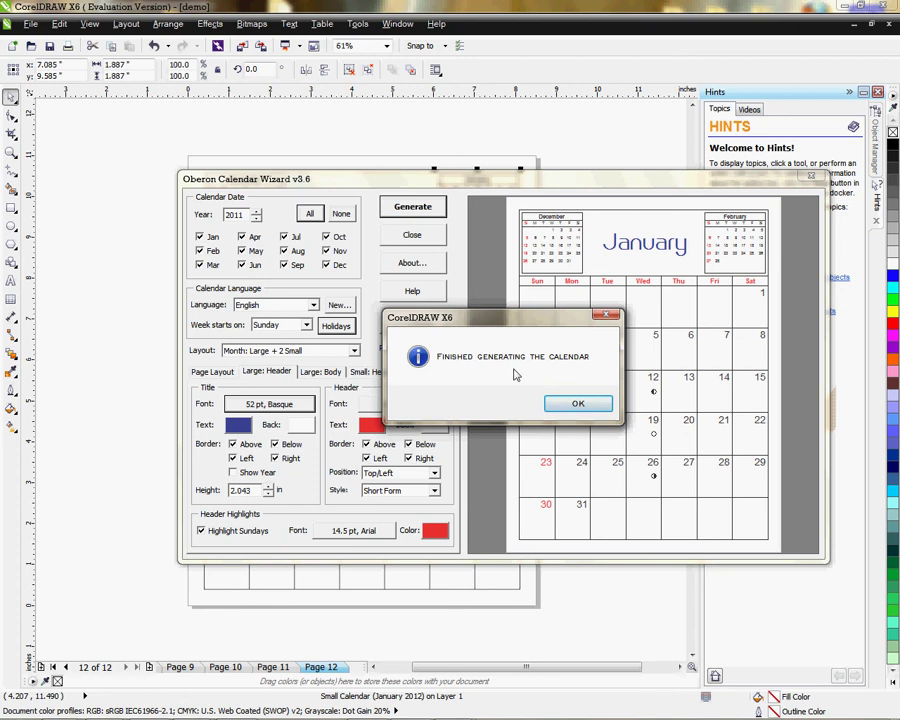
{"action": "left_click", "coordinate": [578, 405]}
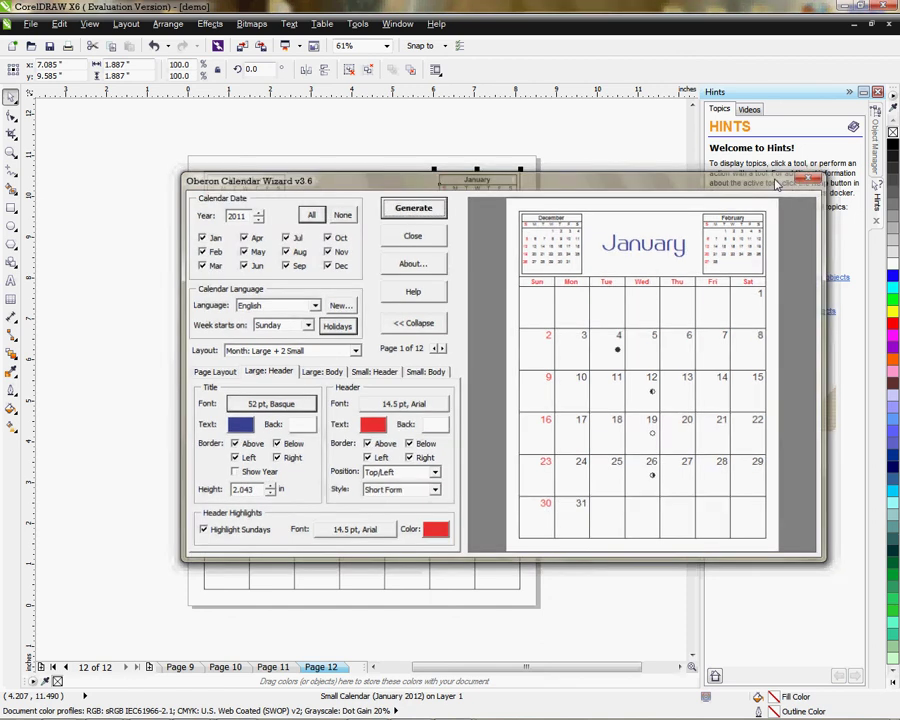
{"action": "left_click", "coordinate": [810, 176]}
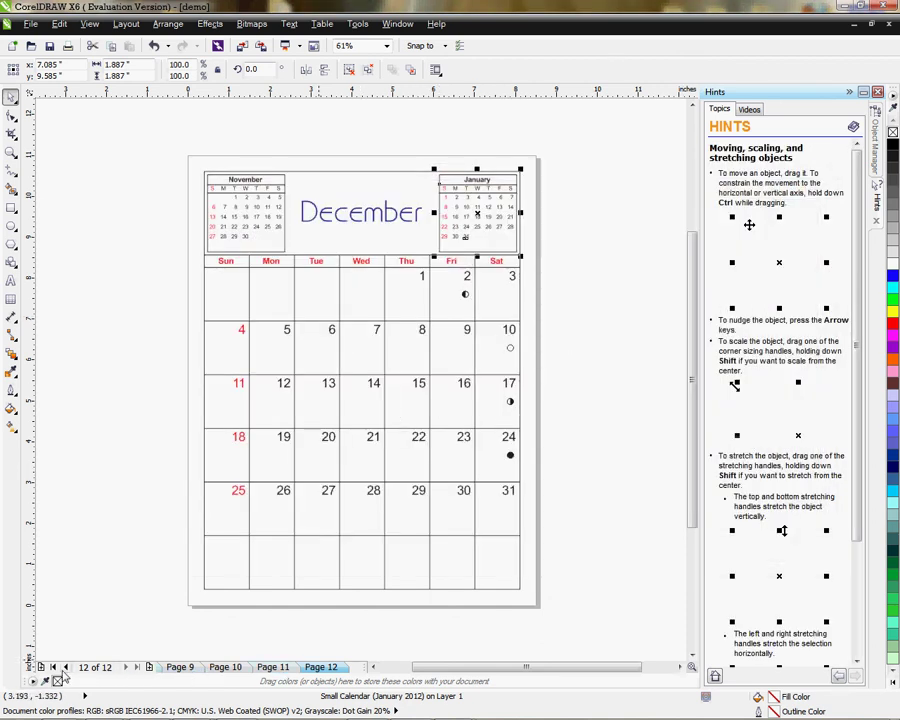
Review pages 9 through 12 and page 8, then return to page 1, January 2011.
{"action": "left_click", "coordinate": [180, 667]}
{"action": "left_click", "coordinate": [225, 667]}
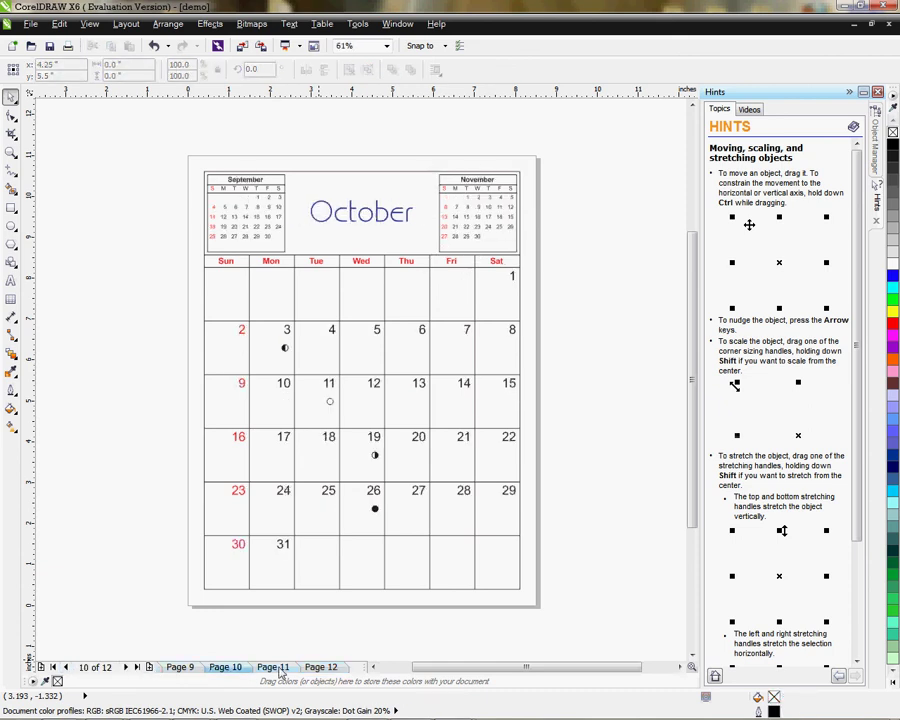
{"action": "left_click", "coordinate": [273, 667]}
{"action": "left_click", "coordinate": [320, 667]}
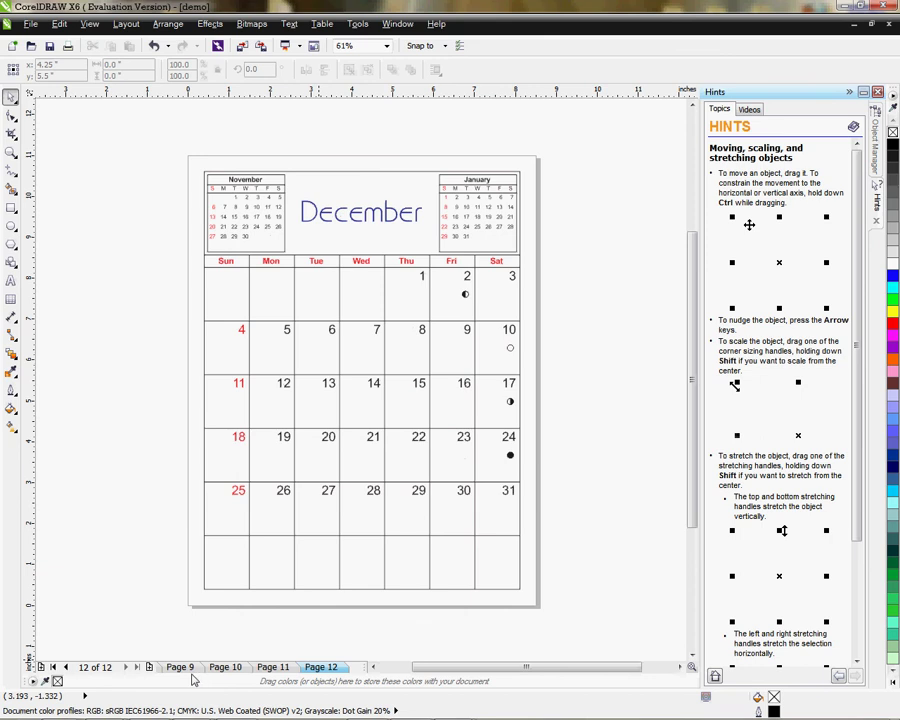
{"action": "left_click", "coordinate": [181, 667]}
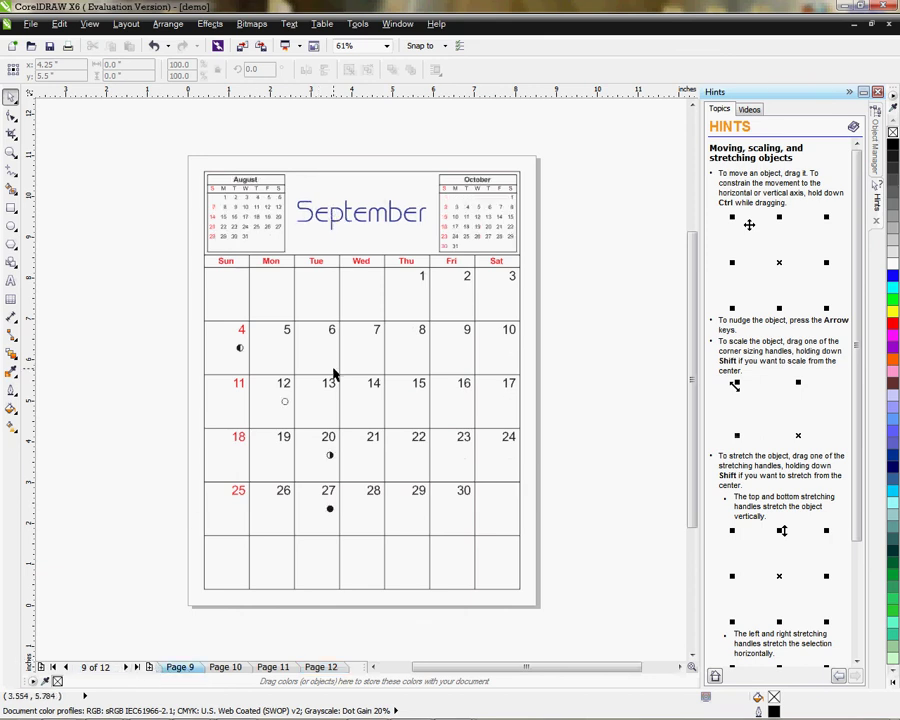
{"action": "left_click", "coordinate": [65, 667]}
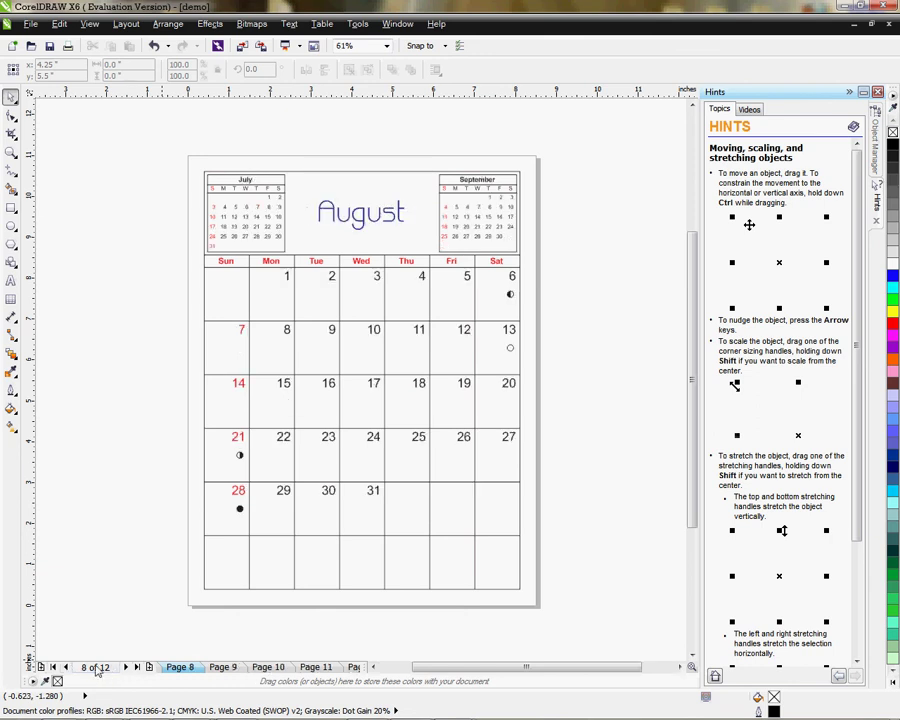
{"action": "left_click", "coordinate": [54, 668]}
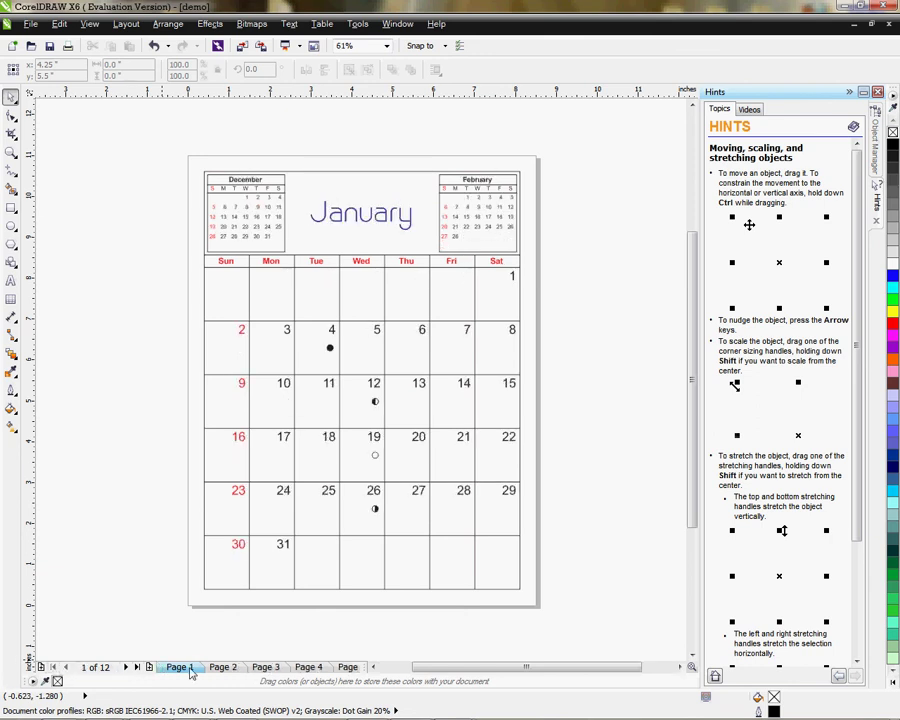